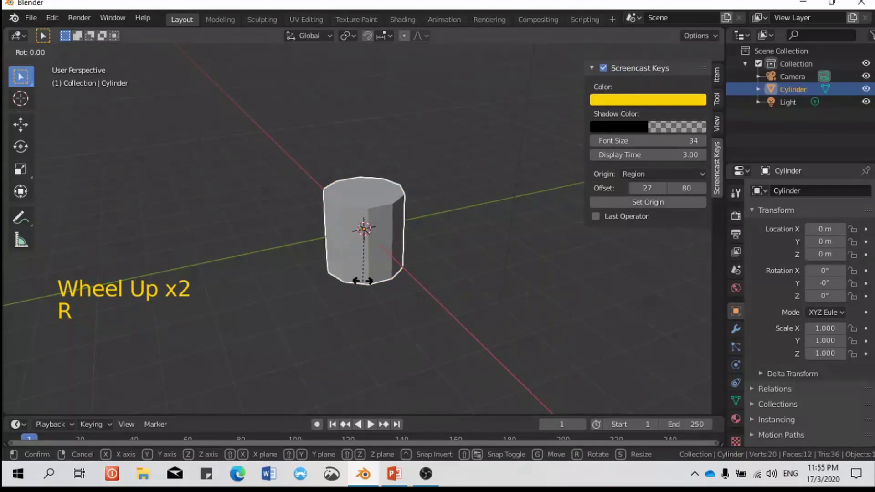
Rotate the cylinder 90° about the X axis and hide the viewport sidebar
key(9)
key(0)
key(Return)
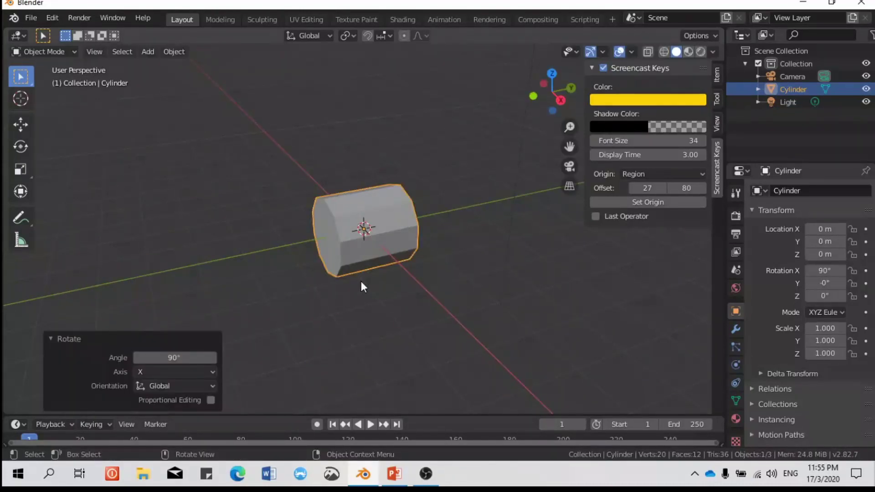
click(718, 176)
key(n)
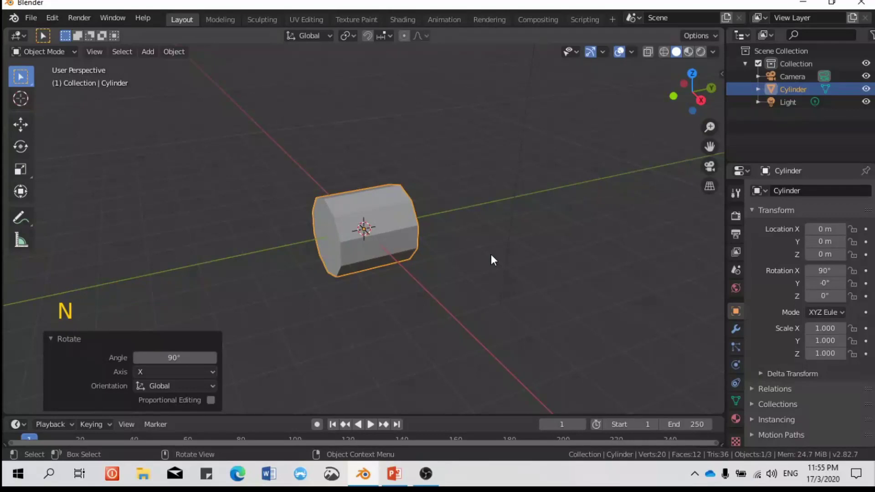
In Edit Mode, select the cylinder's end face on the positive Y side and move it about 3.19 m along Y
middle_drag(491, 255, 396, 258)
key(Tab)
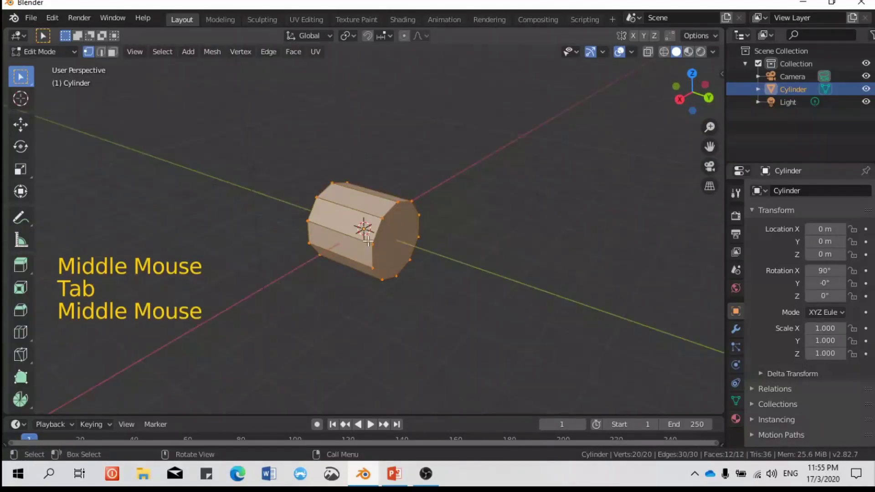
click(112, 52)
scroll(412, 246, up, 2)
scroll(415, 248, down, 3)
scroll(405, 254, up, 2)
click(420, 263)
scroll(420, 263, down, 2)
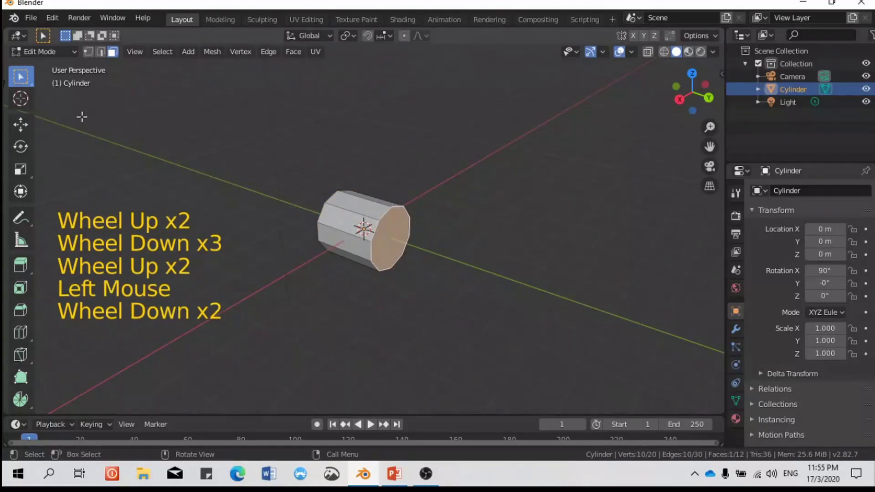
click(23, 126)
drag(430, 250, 538, 287)
Extrude the opposite end face about 1.08 m along negative Y and scale it to about 0.652 to form the nose
middle_drag(537, 288, 412, 262)
scroll(408, 262, up, 3)
scroll(398, 262, down, 5)
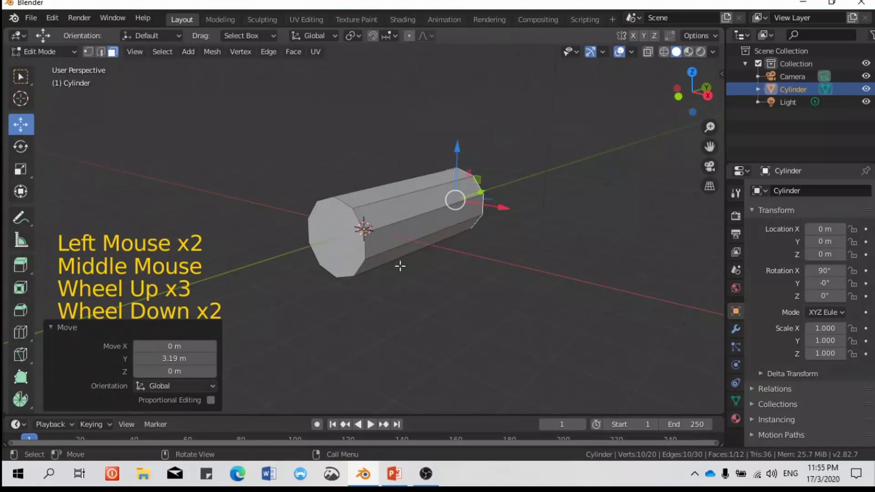
scroll(393, 273, up, 5)
click(359, 243)
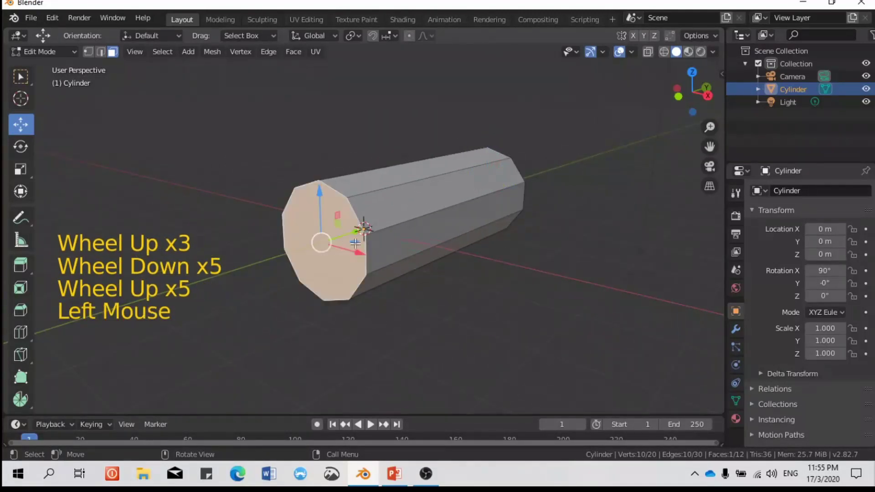
scroll(360, 244, down, 1)
key(e)
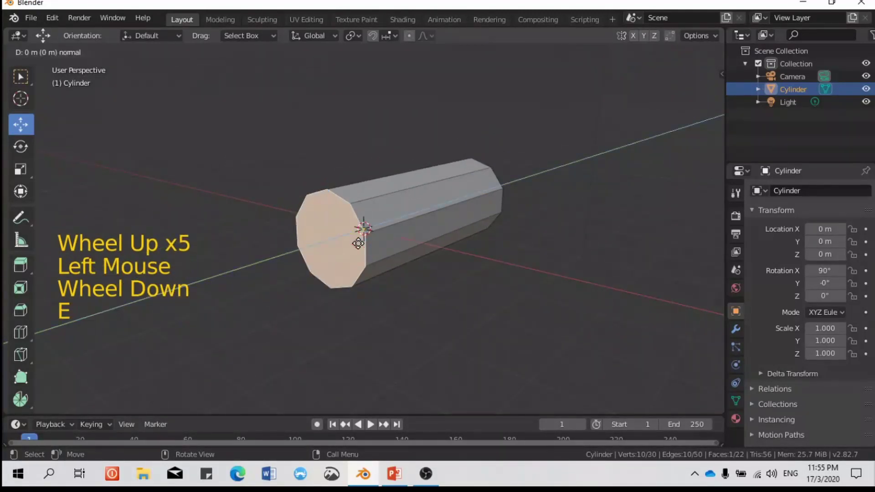
click(316, 258)
key(s)
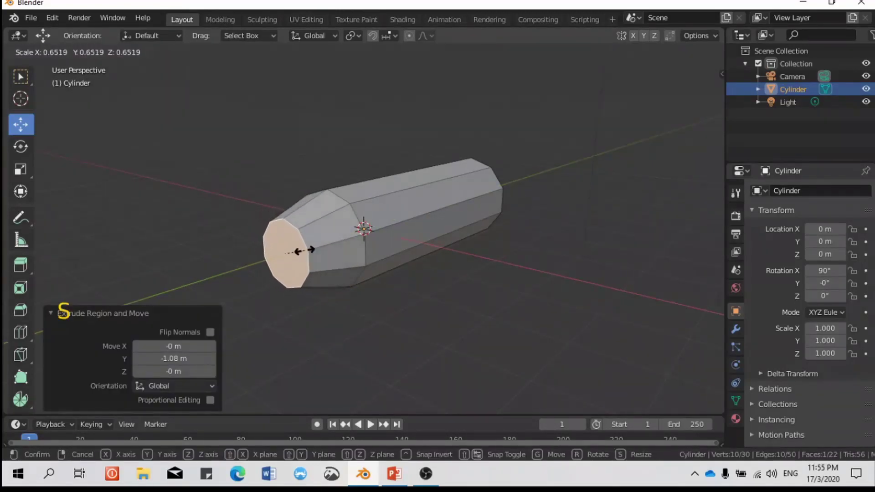
click(304, 250)
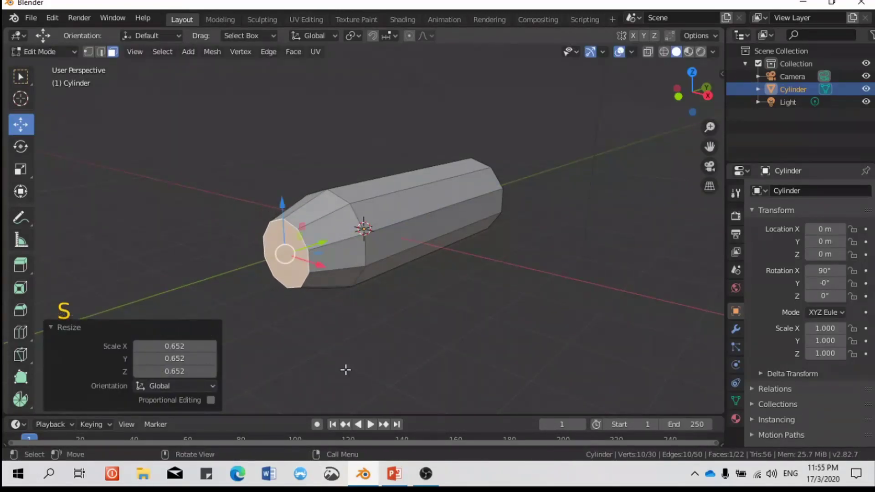
Consult the airplane reference slide in PowerPoint, return to Blender, and refine the nose face by shrinking it and moving it about 0.2 m along negative Y
click(391, 463)
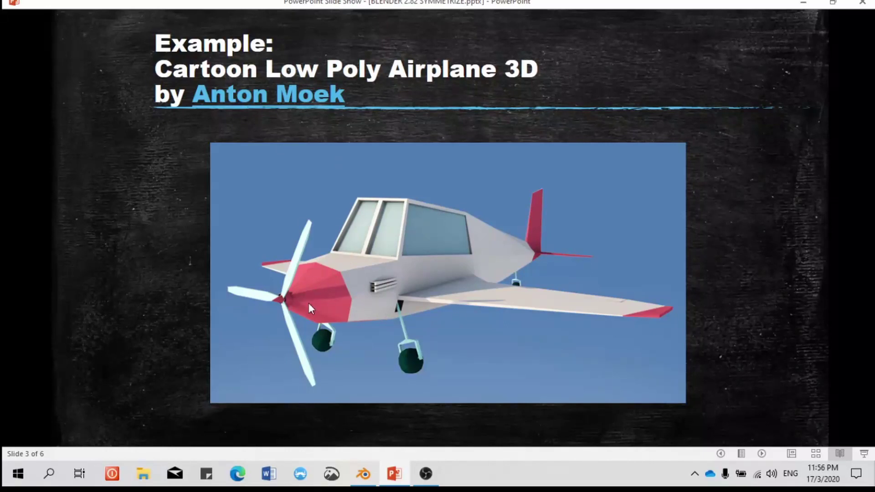
click(799, 2)
key(s)
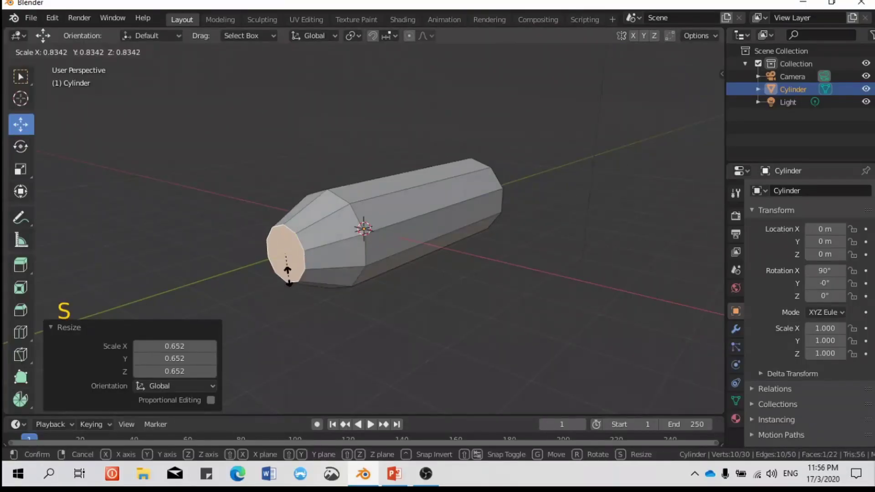
click(285, 265)
drag(303, 250, 289, 256)
Extrude the rear end face about 1.24 m along Y to start the tail section
middle_drag(346, 257, 572, 270)
scroll(565, 270, down, 2)
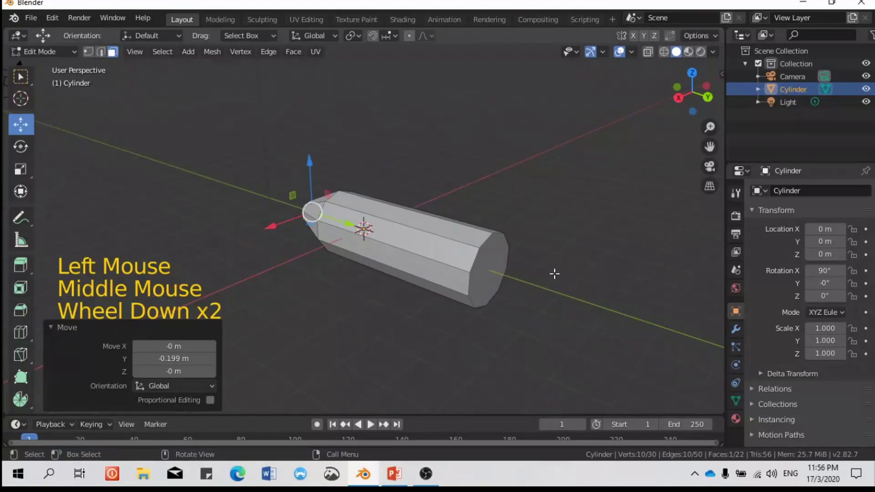
click(507, 265)
key(shift)
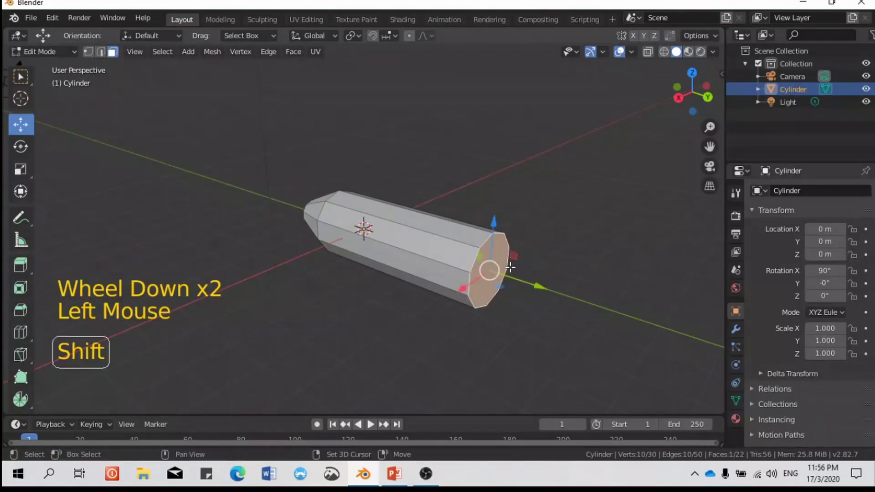
key(e)
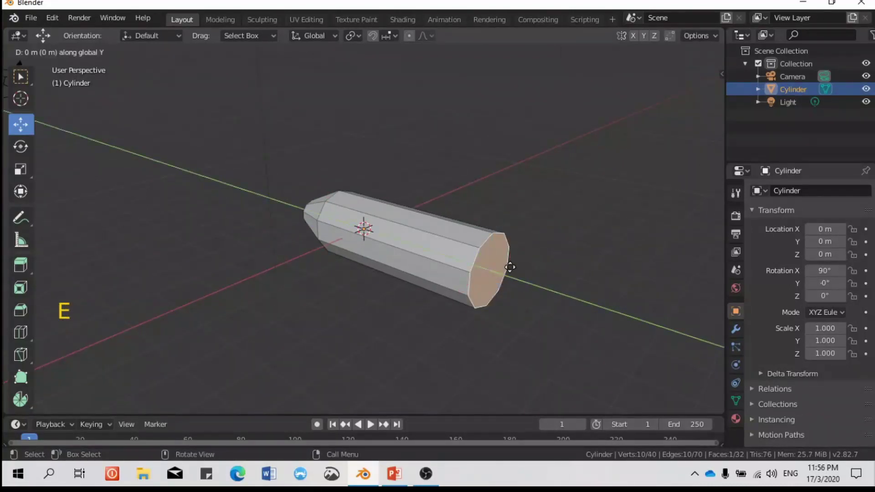
middle_click(555, 289)
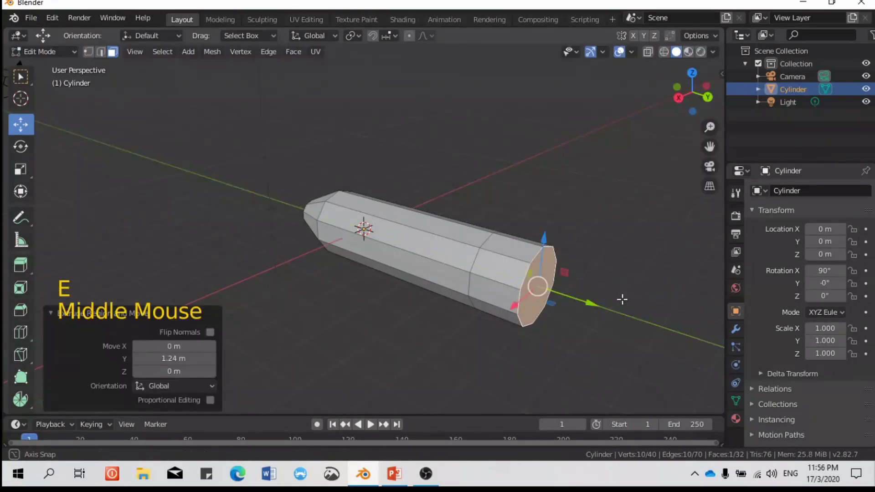
Scale down the extruded tail face and raise it about 0.57 m along Z
middle_drag(622, 299, 660, 273)
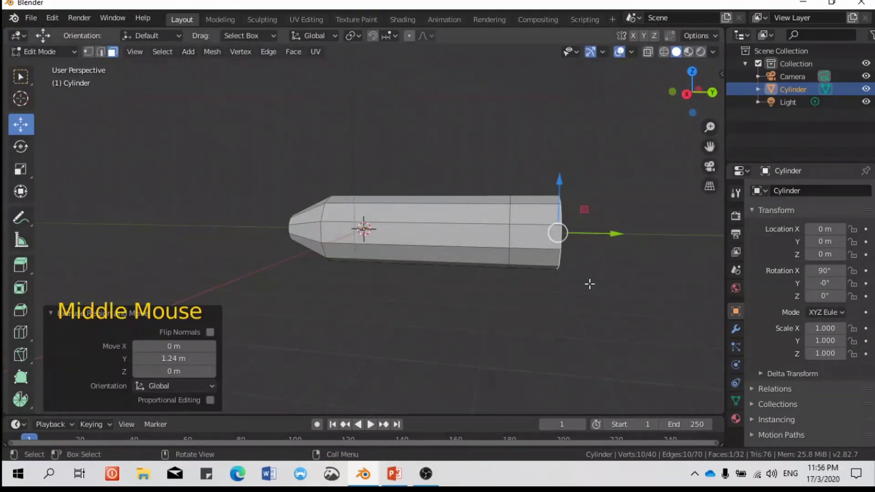
middle_drag(602, 278, 552, 289)
key(s)
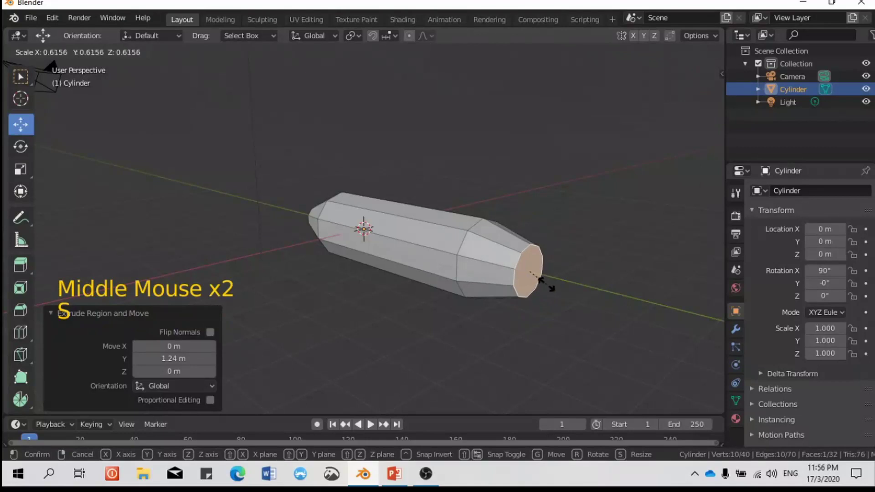
click(533, 273)
drag(533, 223, 533, 196)
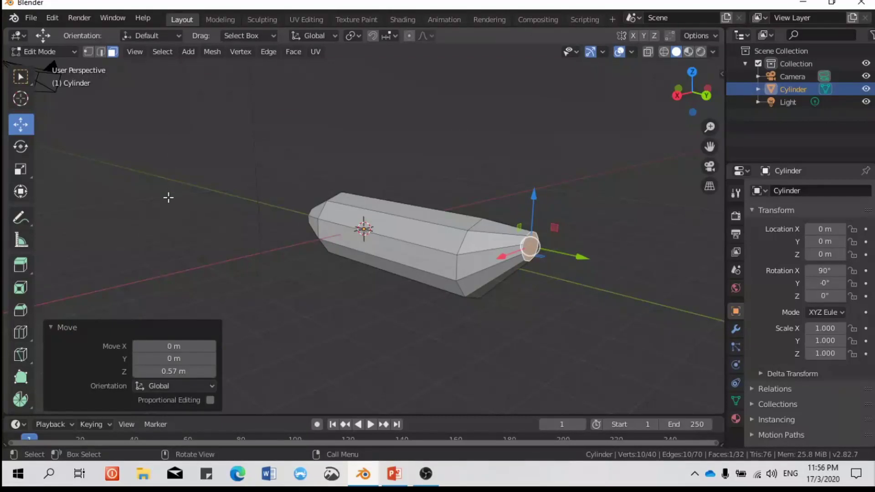
In the right orthographic view, shift the tail face slightly rearward along Y and about 0.04 m up along Z
key(grave)
click(253, 193)
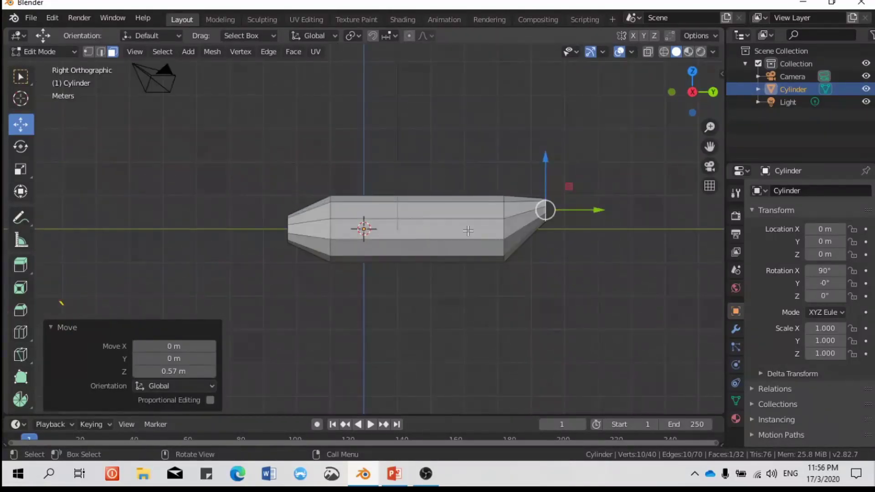
scroll(563, 234, up, 1)
scroll(563, 233, up, 1)
drag(659, 205, 668, 203)
drag(635, 158, 641, 156)
scroll(650, 240, up, 1)
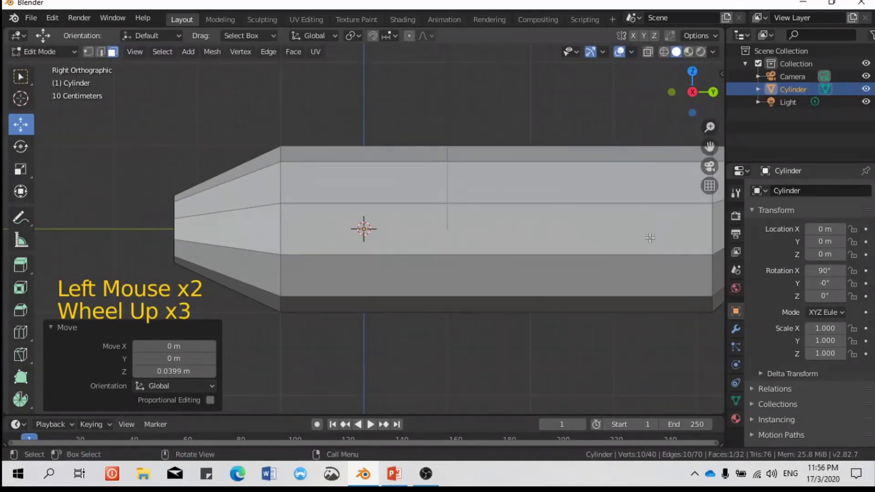
scroll(579, 252, down, 3)
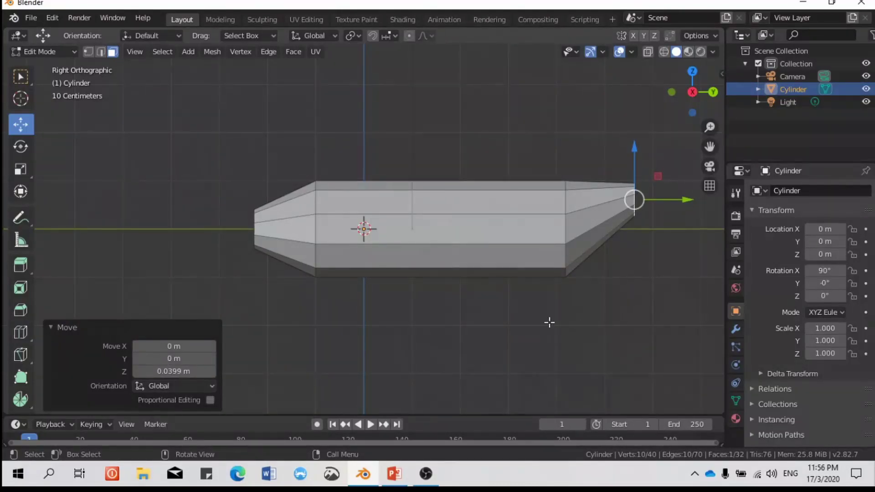
Readjust the tail face's position along Y, finishing with a move of about -0.106 m
key(grave)
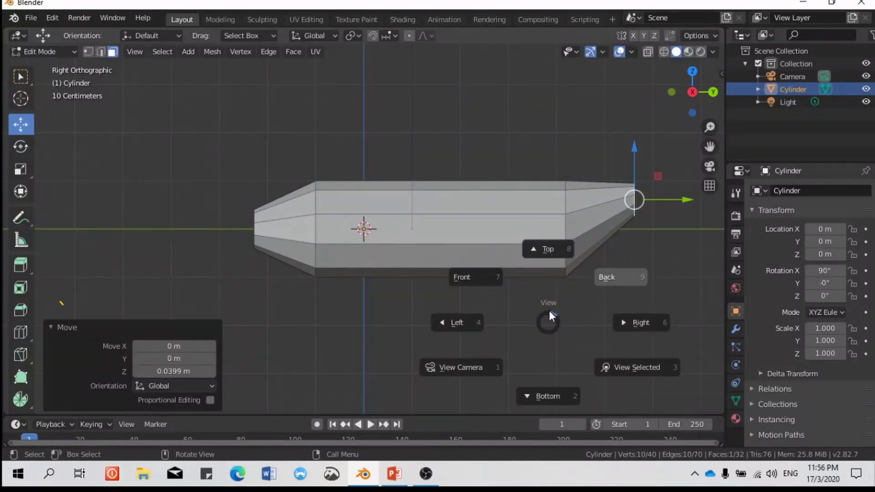
drag(679, 200, 693, 199)
drag(647, 151, 647, 151)
drag(646, 197, 679, 199)
scroll(679, 199, up, 1)
shift+middle_drag(679, 199, 586, 234)
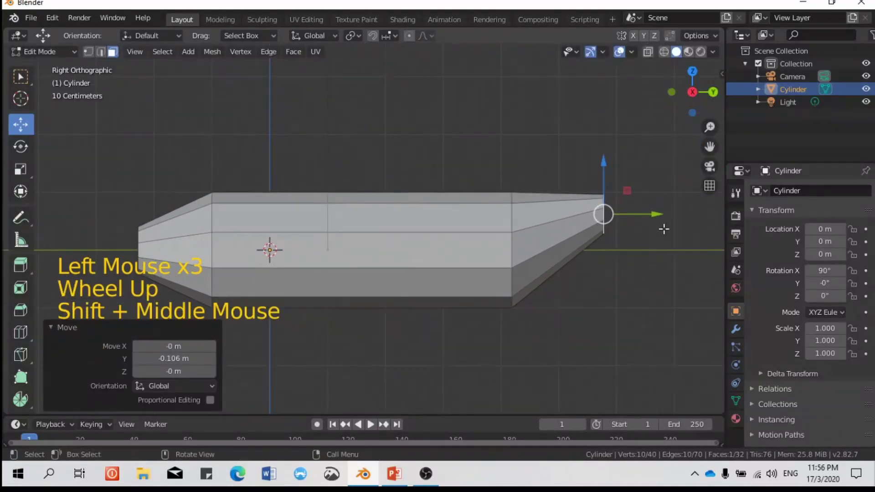
Extrude a smaller tail tip about 0.43 m long and raise its end face about 0.177 m along Z
key(e)
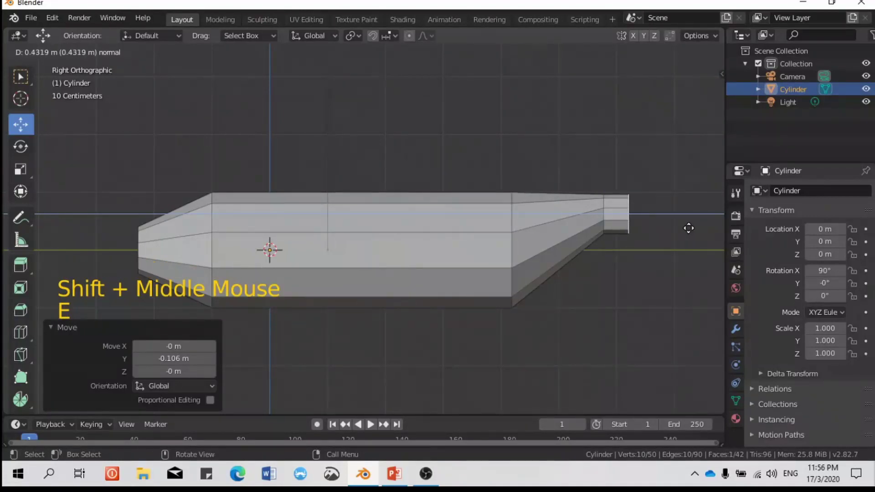
key(s)
click(650, 217)
drag(636, 163, 632, 152)
scroll(263, 226, down, 1)
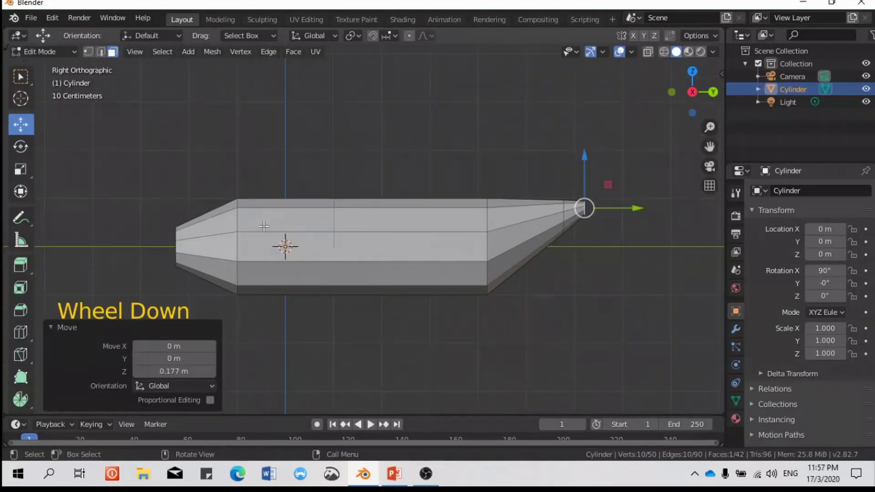
scroll(579, 222, up, 1)
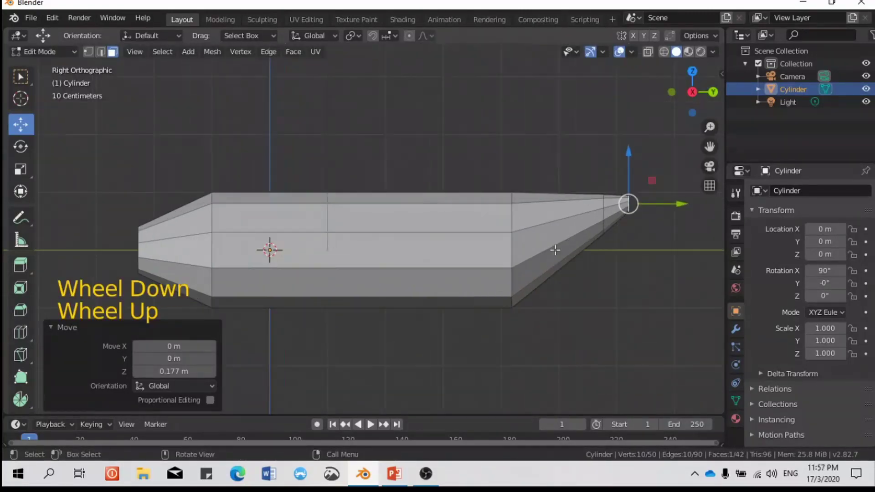
Add two evenly spaced loop cuts around the long middle section of the fuselage, without sliding them
scroll(554, 248, down, 4)
middle_drag(404, 283, 371, 289)
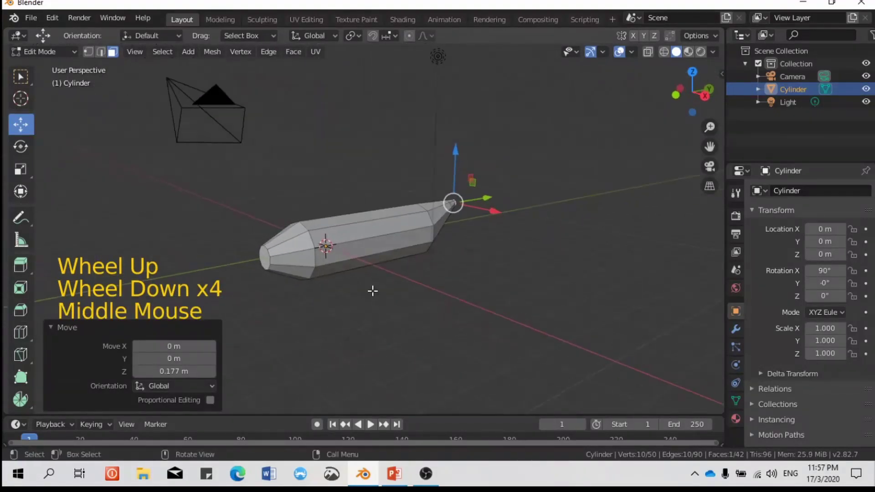
scroll(381, 284, up, 4)
scroll(381, 283, down, 2)
key(ctrl+r)
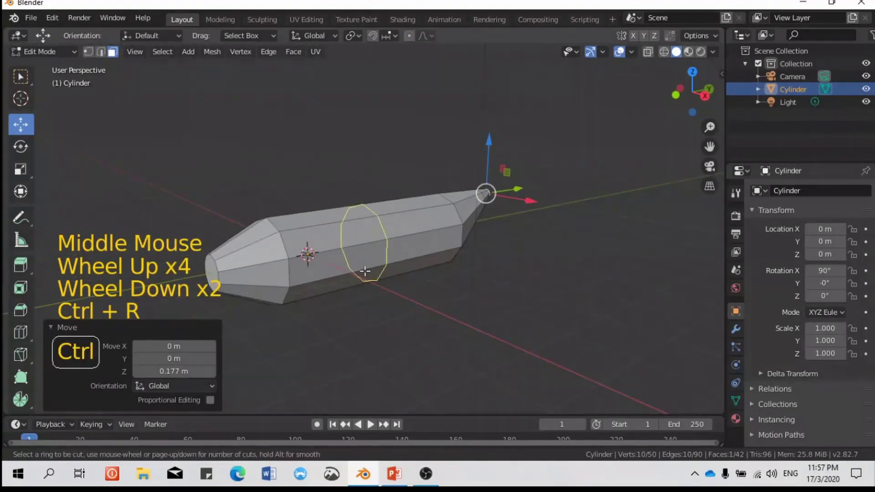
scroll(365, 266, up, 1)
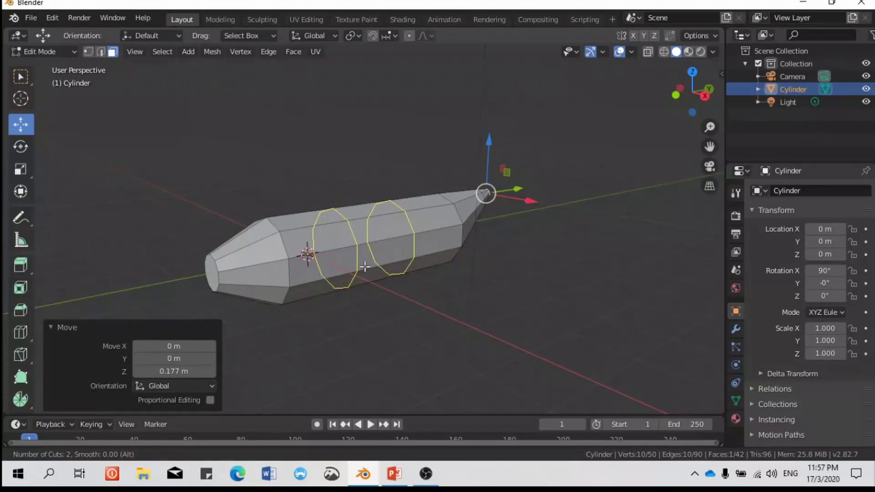
click(365, 266)
right_click(365, 266)
Switch to face selection and select the side face between the two loop cuts
middle_drag(459, 299, 419, 274)
scroll(416, 316, up, 3)
scroll(416, 315, down, 3)
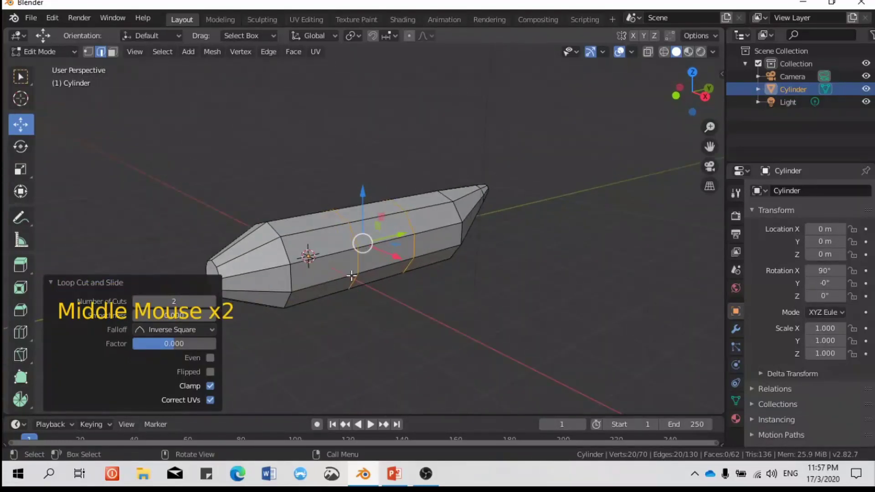
key(ctrl)
click(384, 272)
click(112, 52)
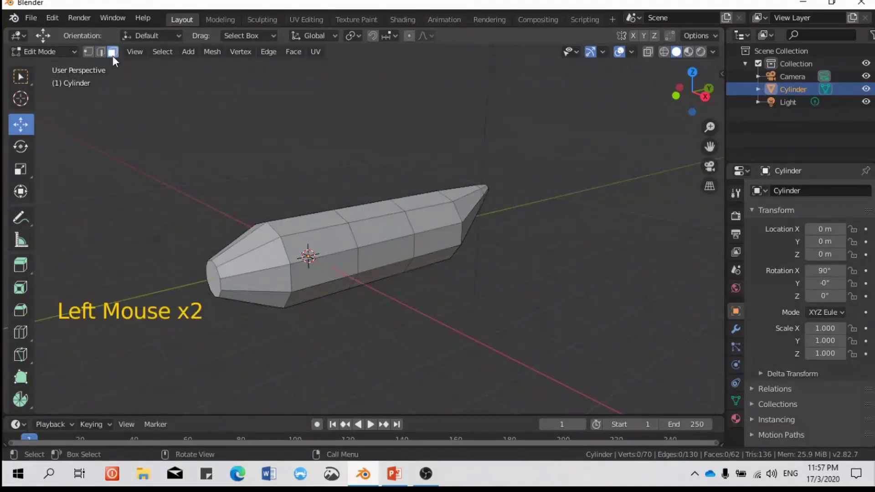
scroll(383, 265, up, 1)
click(388, 259)
click(463, 248)
click(373, 265)
click(325, 272)
click(389, 262)
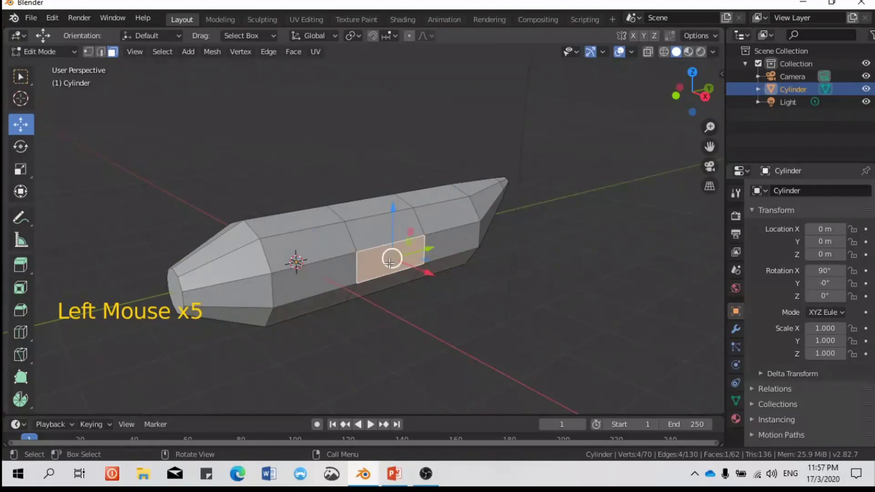
Check the airplane reference slide in PowerPoint, return to Blender, and switch to edge selection with the middle side face selected
click(389, 475)
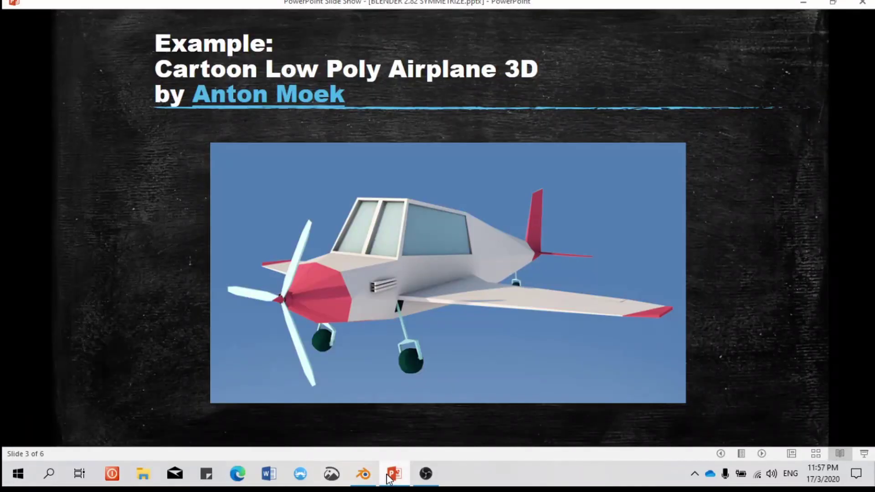
click(364, 474)
scroll(435, 309, up, 3)
scroll(393, 291, down, 2)
click(391, 277)
scroll(390, 273, down, 4)
scroll(391, 286, up, 2)
scroll(390, 285, up, 2)
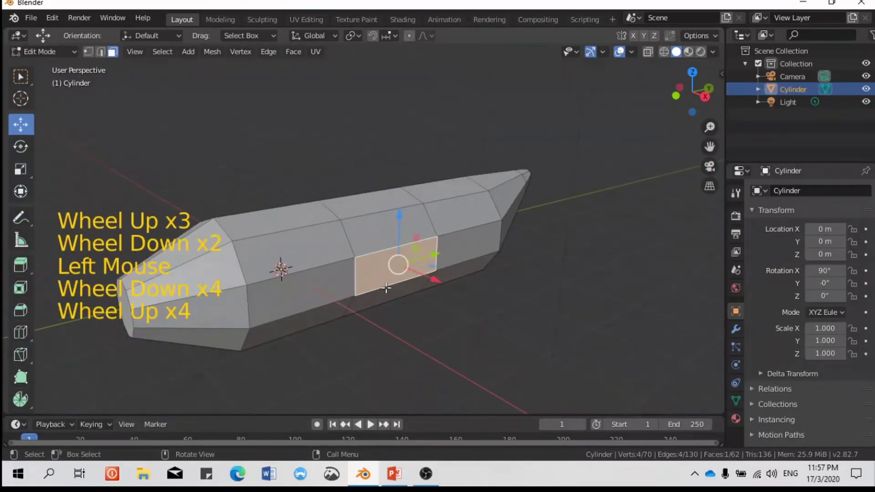
click(88, 52)
click(101, 53)
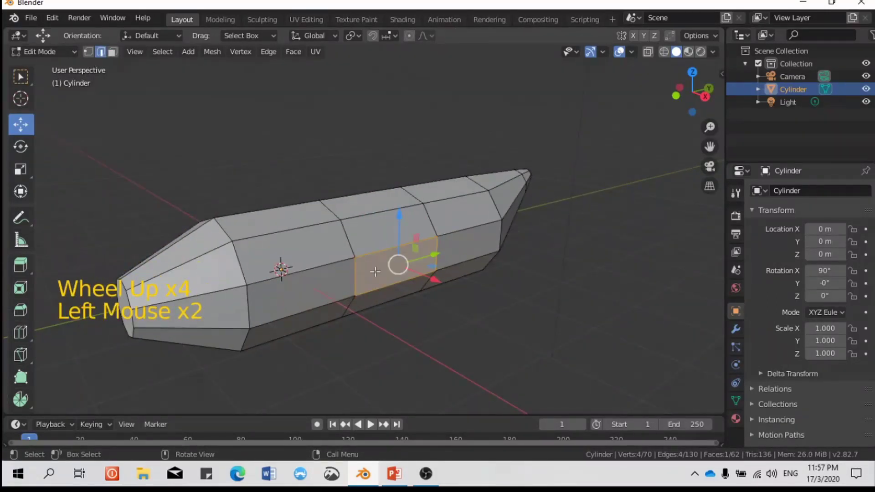
Select the edge loop of the front loop cut around the fuselage and move it about -0.45 m along Y
click(346, 230)
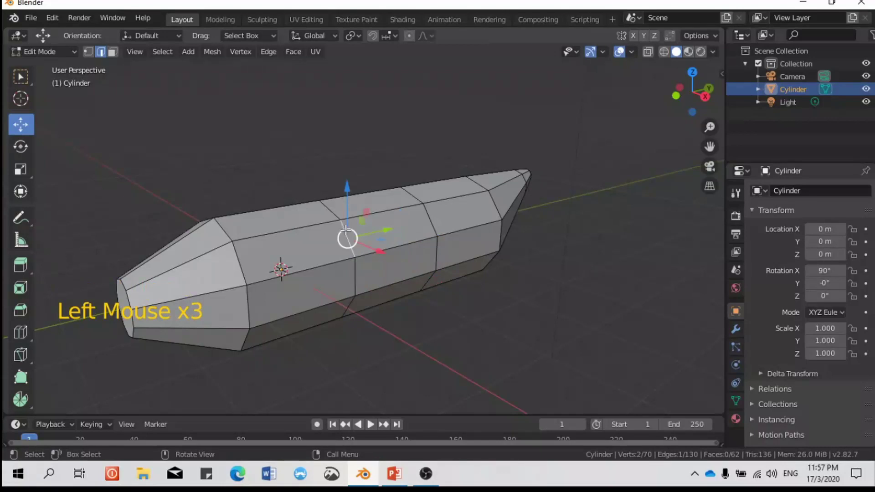
alt+click(354, 280)
drag(361, 250, 335, 255)
middle_drag(406, 269, 432, 281)
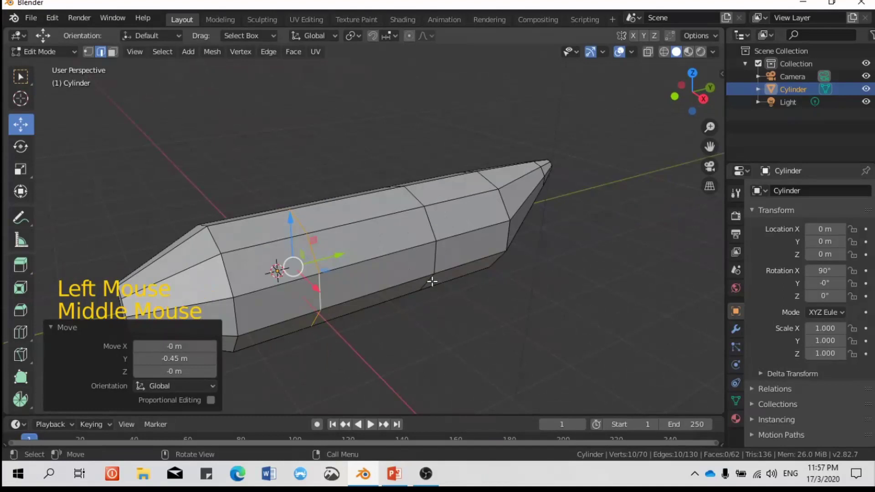
In face selection, select the side face between the two loop cuts and inset it about 0.164 m
click(112, 52)
double_click(381, 278)
middle_drag(428, 315, 456, 306)
scroll(372, 281, up, 2)
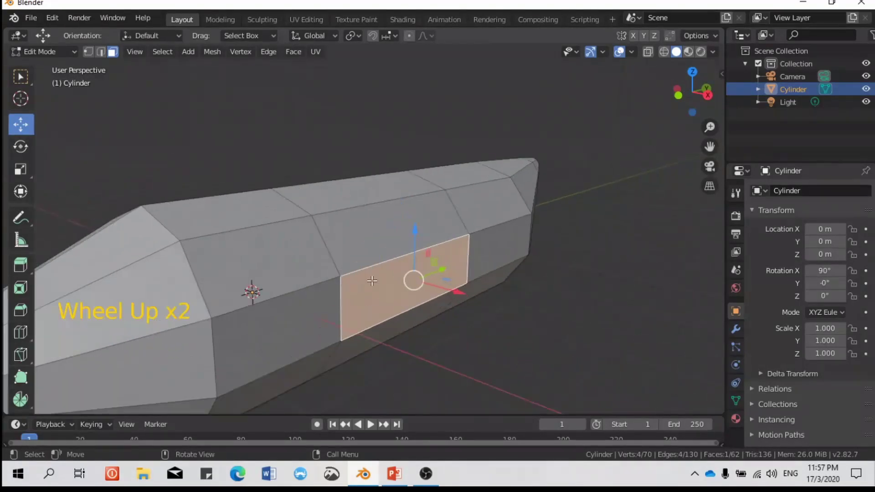
key(i)
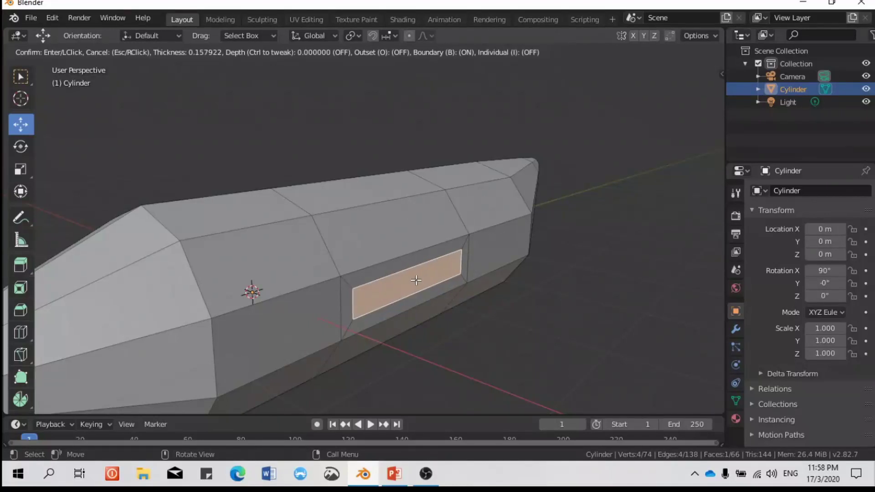
click(416, 280)
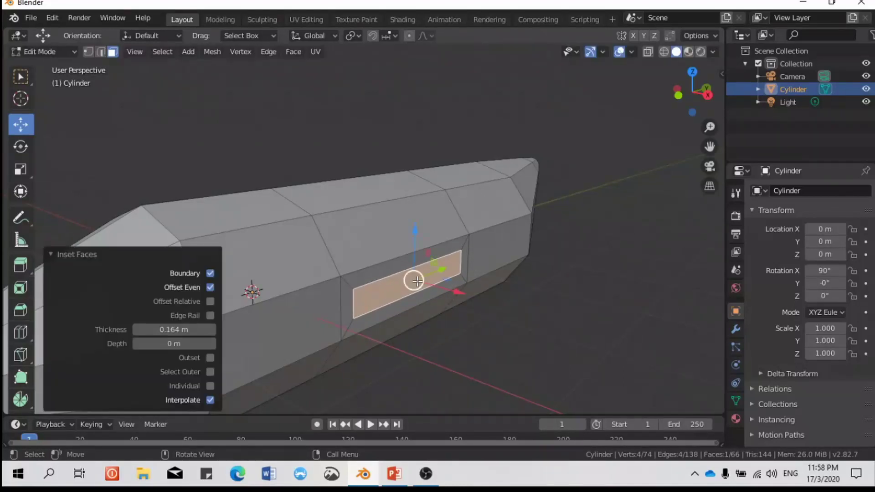
Scale the inset side face uniformly to about 0.845
scroll(416, 280, down, 3)
key(s)
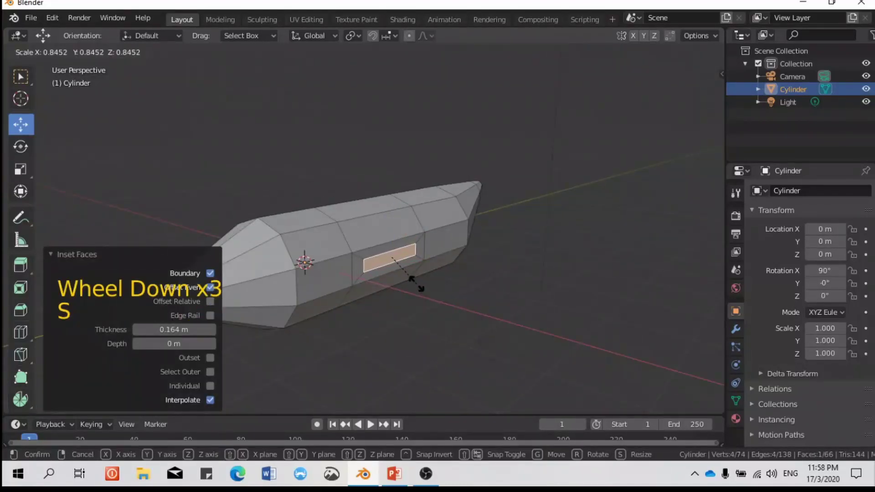
click(416, 282)
scroll(416, 281, up, 3)
middle_drag(417, 282, 401, 301)
scroll(441, 294, down, 3)
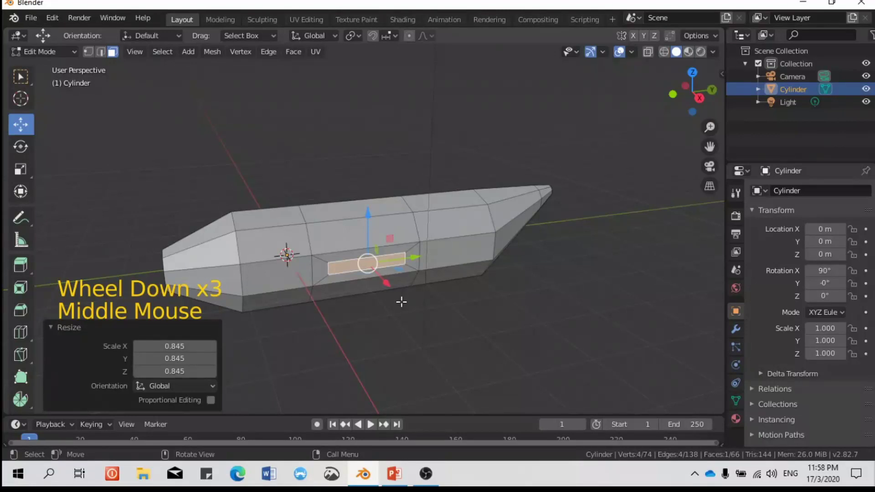
Extrude the inset side face outward as a long wing and move its end face about 0.586 m further along X
scroll(451, 321, up, 1)
scroll(445, 318, down, 2)
middle_drag(445, 319, 397, 307)
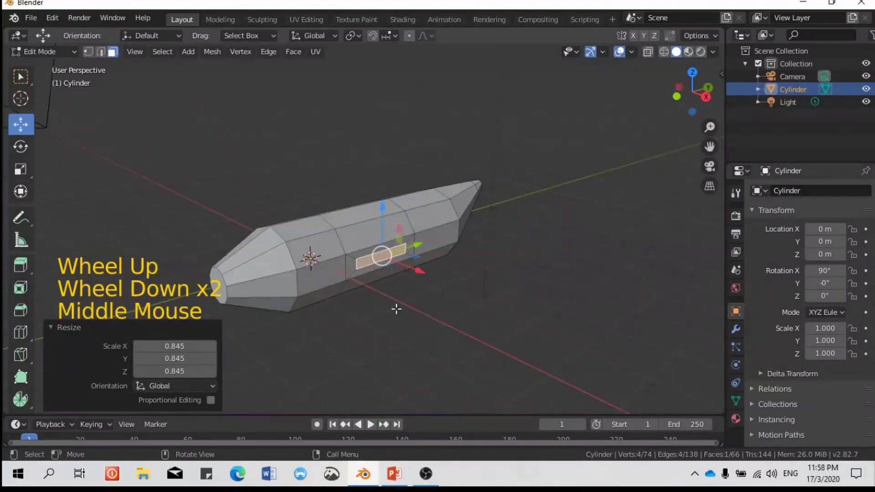
scroll(360, 294, up, 2)
scroll(360, 294, up, 1)
scroll(426, 293, down, 2)
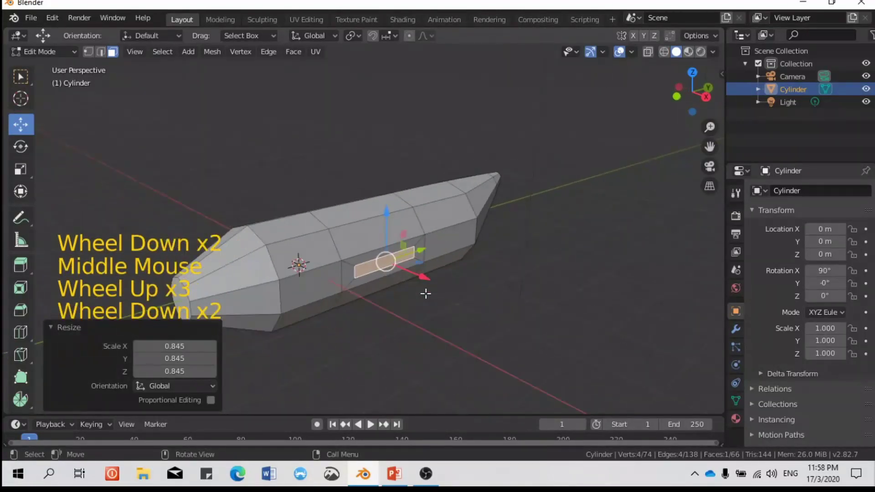
key(e)
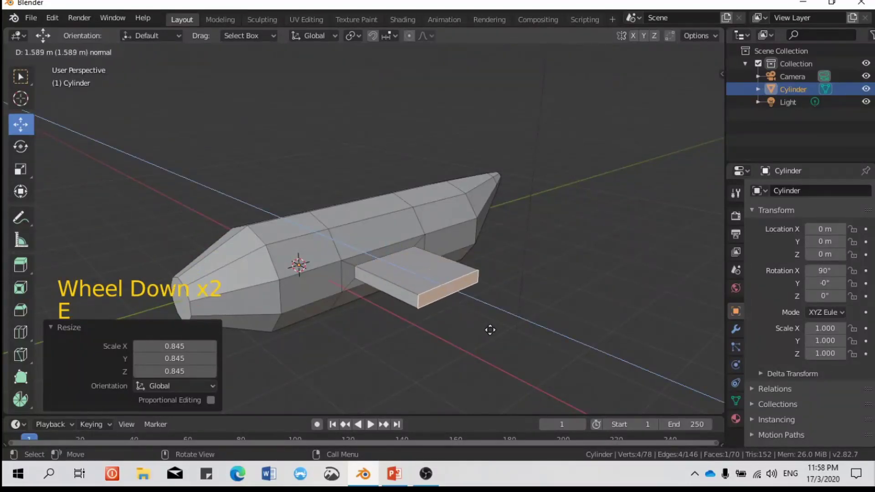
click(593, 395)
scroll(593, 395, down, 3)
middle_drag(488, 343, 562, 367)
drag(553, 250, 581, 267)
middle_drag(583, 273, 451, 262)
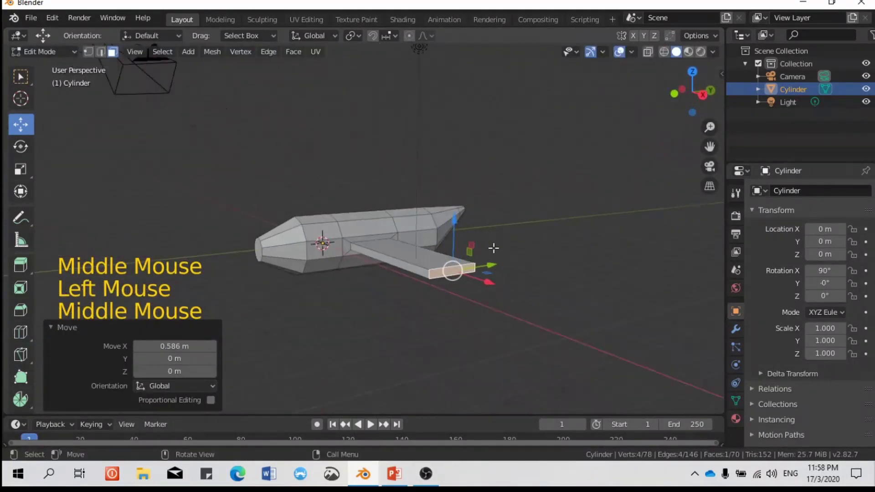
Flatten the wing's end face by scaling it to about 0.153 along Z
scroll(499, 280, down, 1)
scroll(500, 280, up, 3)
scroll(500, 280, up, 2)
middle_drag(500, 281, 523, 287)
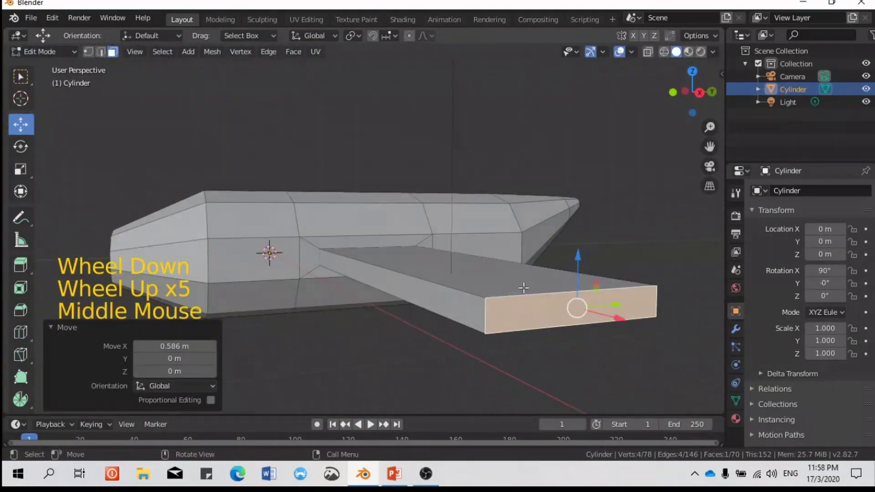
key(s)
key(z)
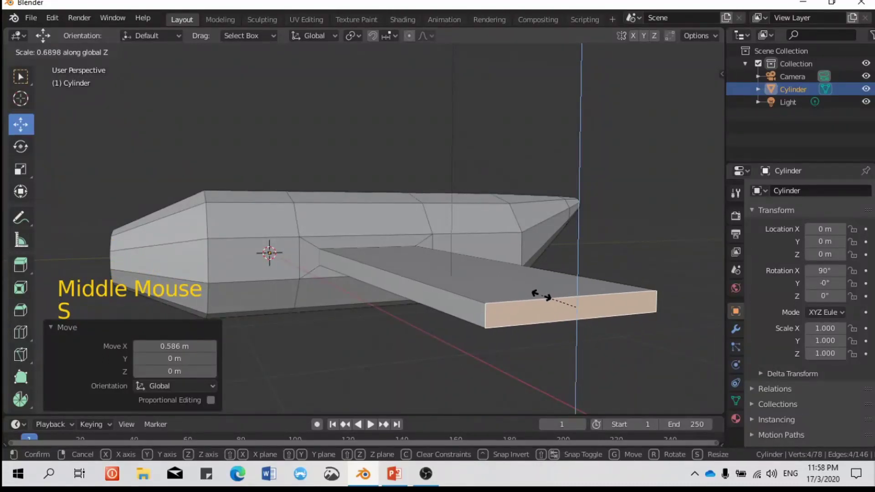
click(567, 308)
Sweep the wing toward the tail by moving its end face about 1.07 m along Y
scroll(570, 307, down, 3)
middle_drag(570, 307, 541, 342)
scroll(446, 347, down, 1)
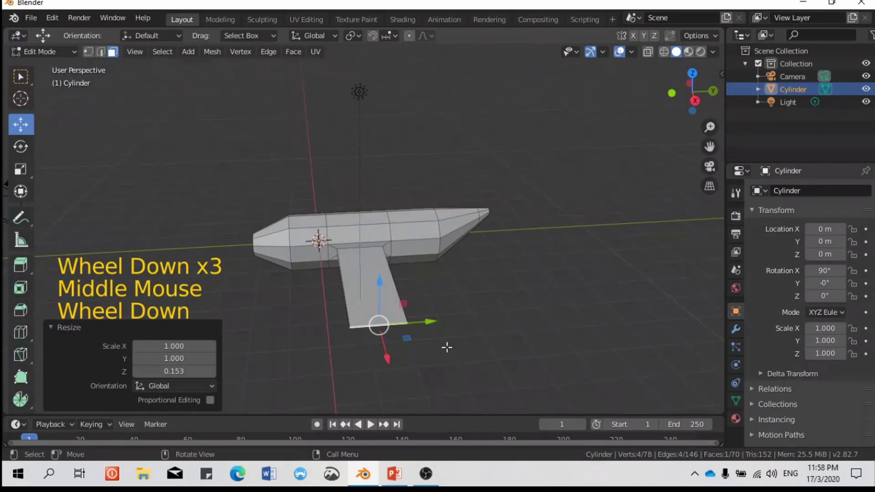
drag(428, 324, 469, 324)
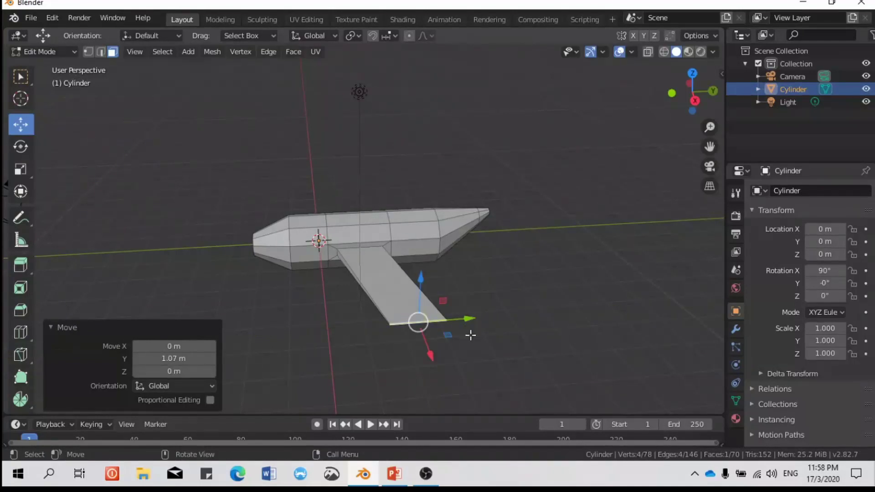
Taper the wing by scaling its end face to about 0.425 along Y
scroll(478, 351, up, 3)
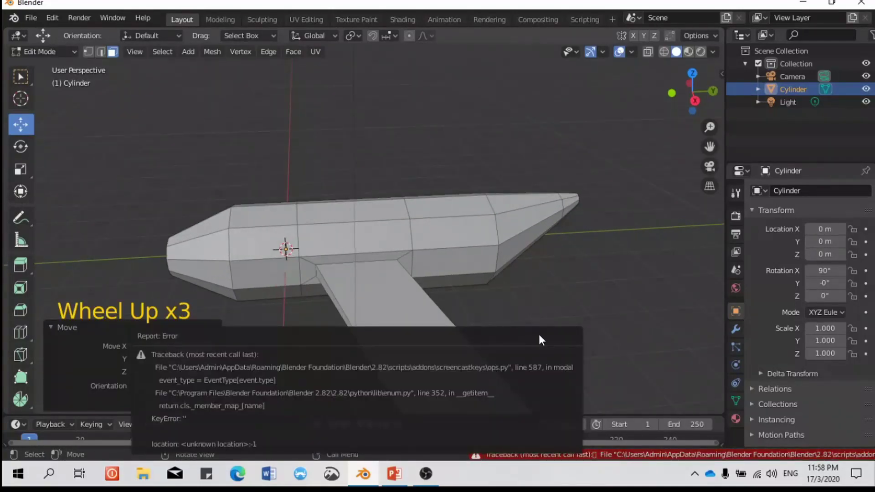
middle_drag(527, 326, 508, 310)
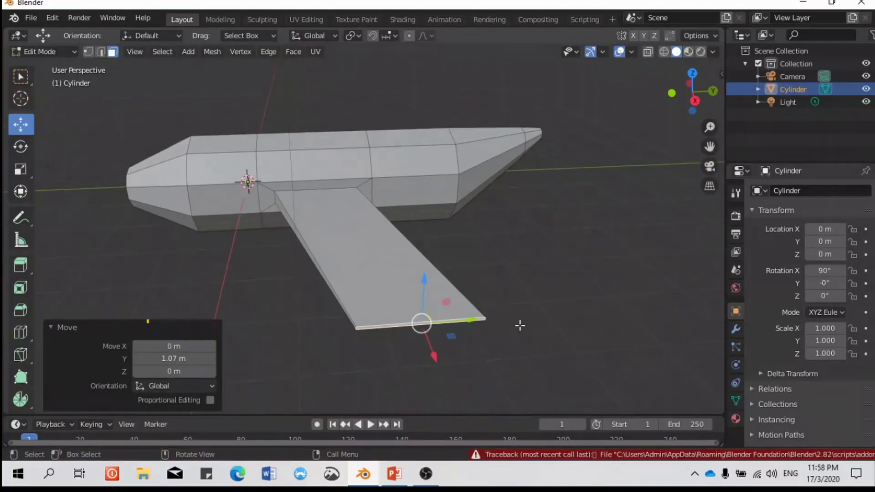
key(s)
key(y)
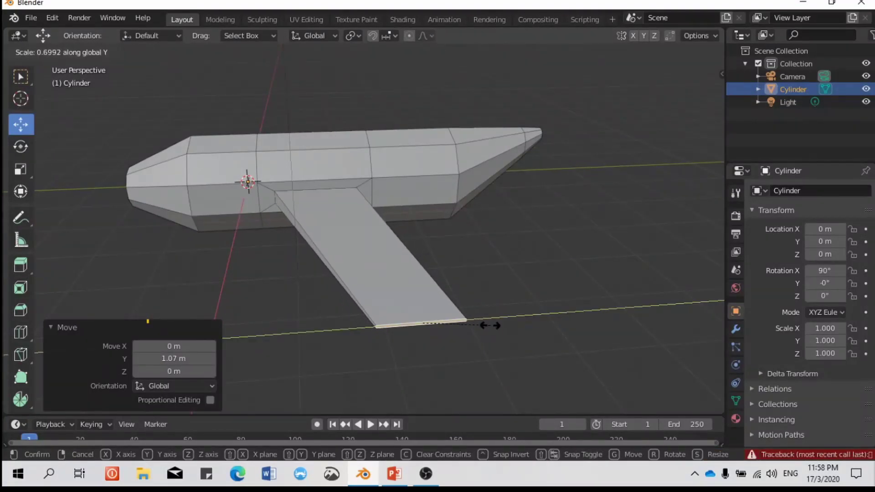
click(462, 324)
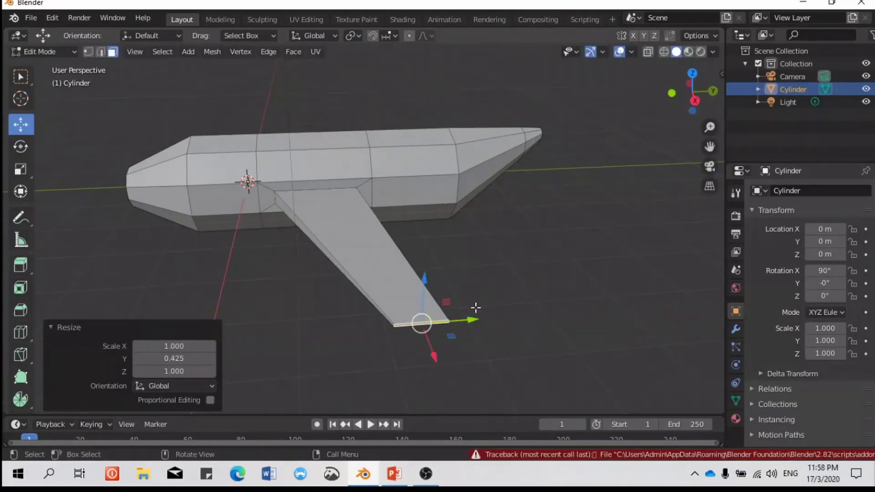
Add one loop cut across the wing and slide it toward the tip with a factor of about -0.419
middle_drag(475, 308, 498, 334)
middle_drag(493, 337, 471, 264)
scroll(477, 333, up, 2)
key(ctrl+r)
click(440, 270)
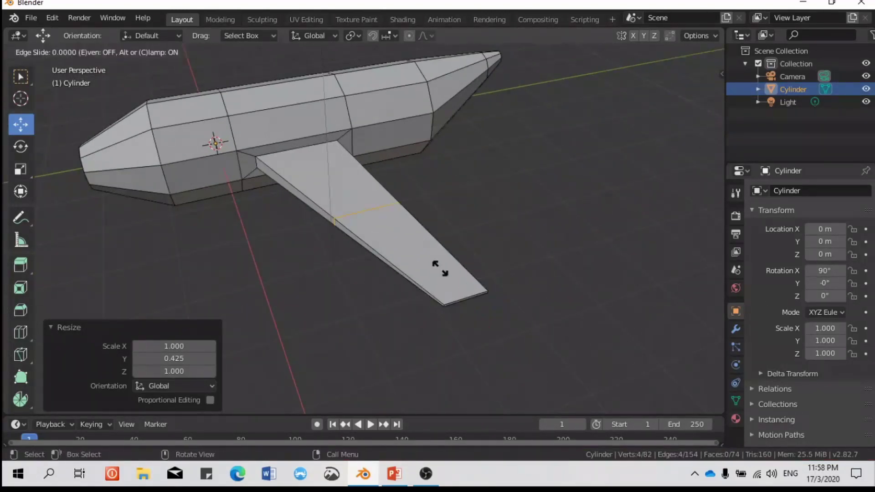
click(461, 294)
middle_drag(468, 302, 70, 133)
Select the wing's end face in face selection and move it about 0.128 m, plus another 0.023 m, along Y
click(112, 52)
scroll(366, 236, up, 3)
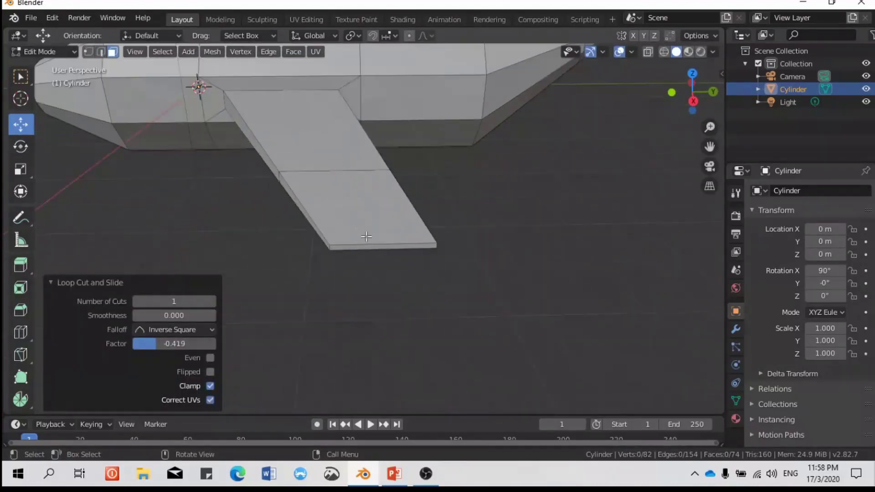
click(440, 246)
drag(435, 246, 463, 240)
scroll(273, 229, down, 3)
middle_drag(273, 228, 328, 287)
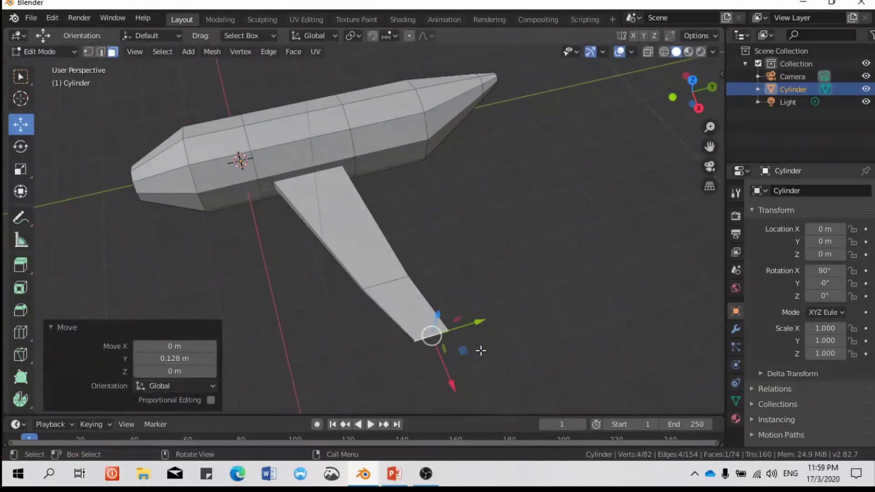
drag(479, 325, 483, 325)
middle_drag(483, 324, 441, 314)
Narrow the wing's end face along Y in two scalings and move it about 0.226 m along Y
scroll(414, 339, up, 4)
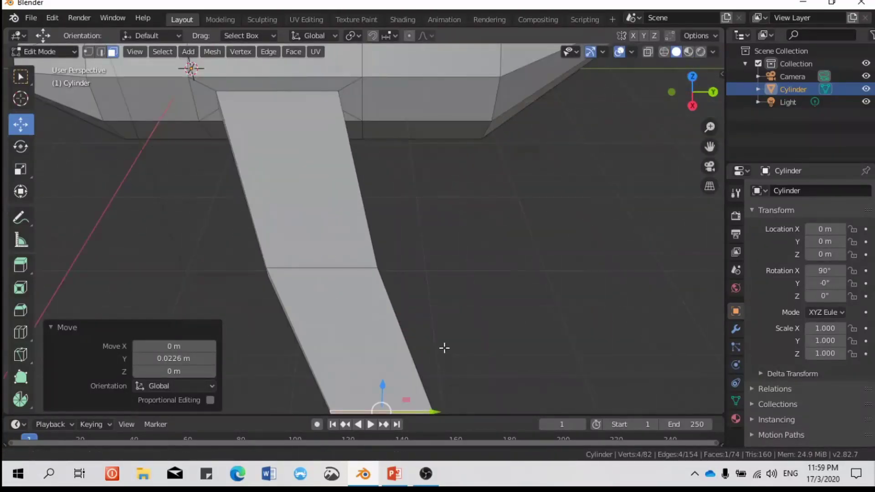
middle_drag(444, 347, 436, 321)
key(s)
key(y)
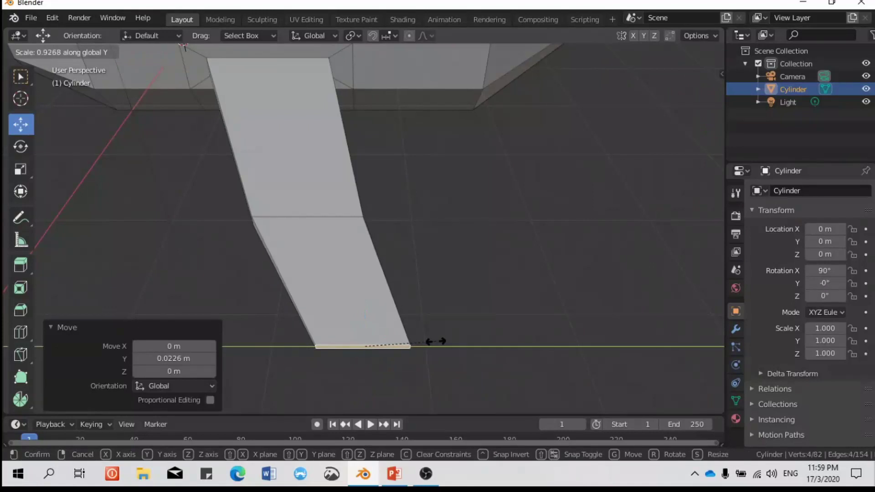
click(411, 342)
key(s)
key(y)
click(425, 354)
drag(420, 347, 457, 339)
Inspect the wing from the front, check the airplane reference slide in PowerPoint, and return to Blender
scroll(268, 287, down, 5)
middle_drag(267, 287, 400, 268)
scroll(357, 256, down, 2)
scroll(416, 266, up, 5)
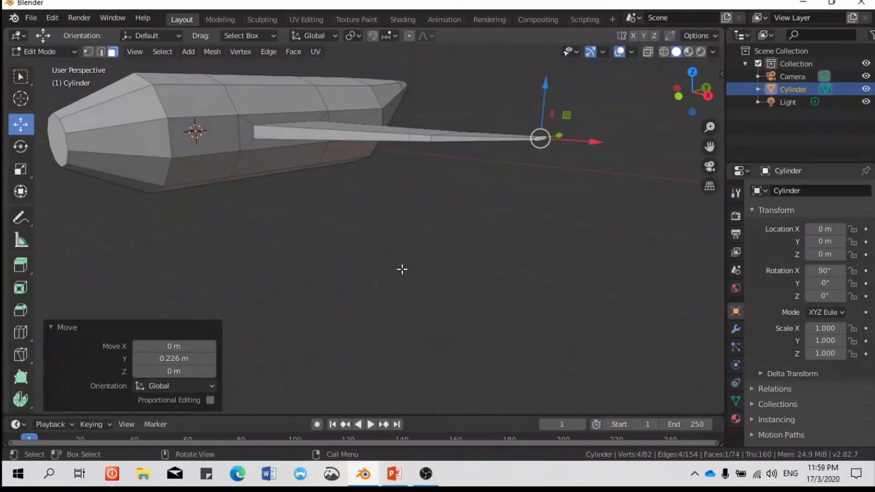
click(401, 477)
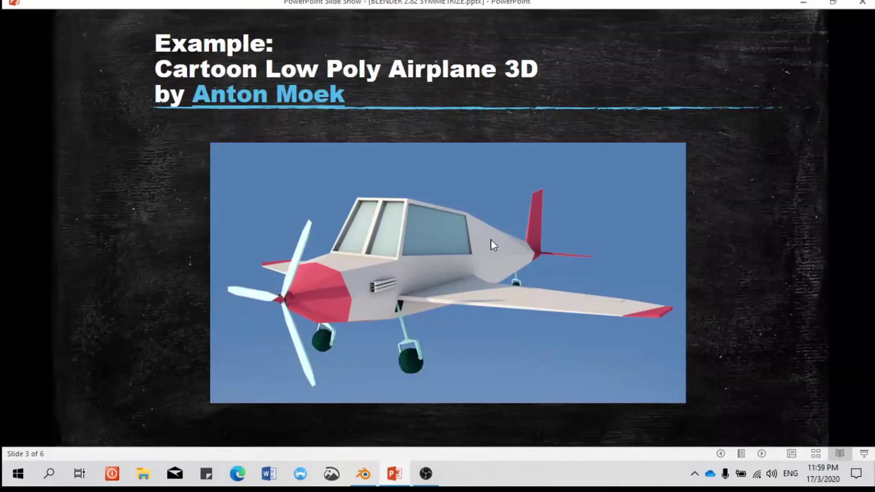
click(392, 474)
Select the lower side face of the tail tip and inset it about 0.036 m
shift+middle_drag(462, 188, 400, 310)
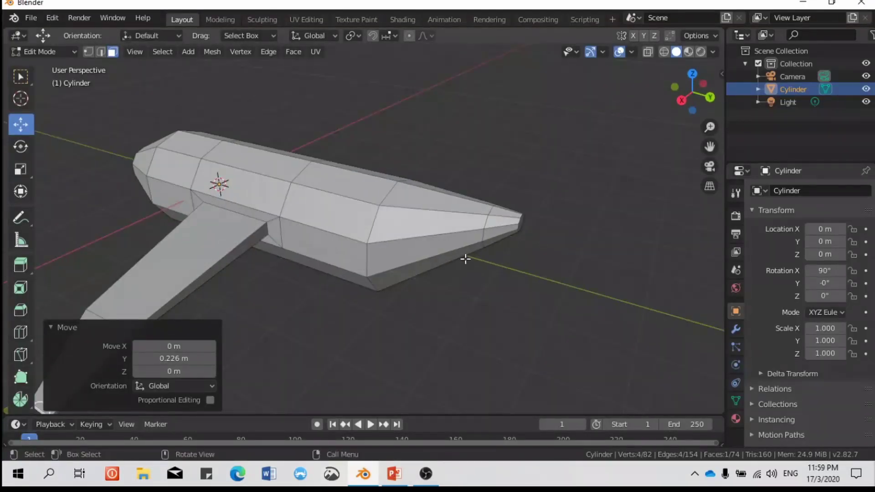
middle_drag(465, 258, 483, 253)
click(473, 237)
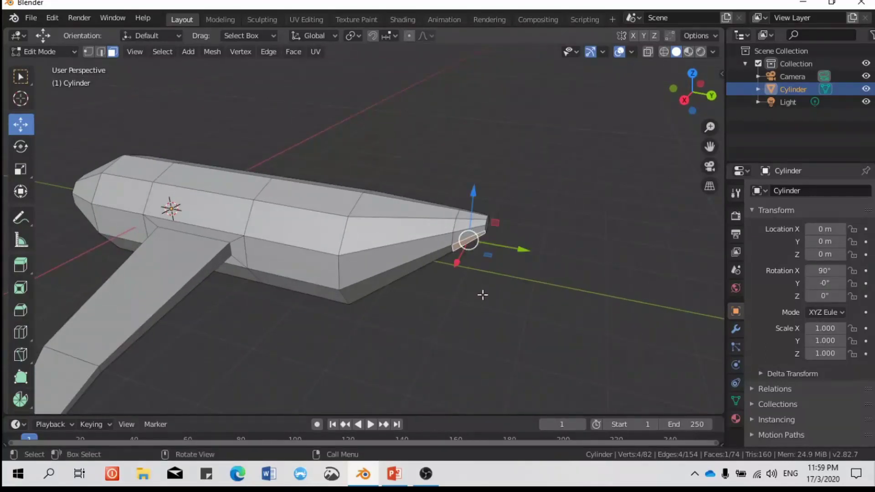
middle_drag(479, 238, 502, 237)
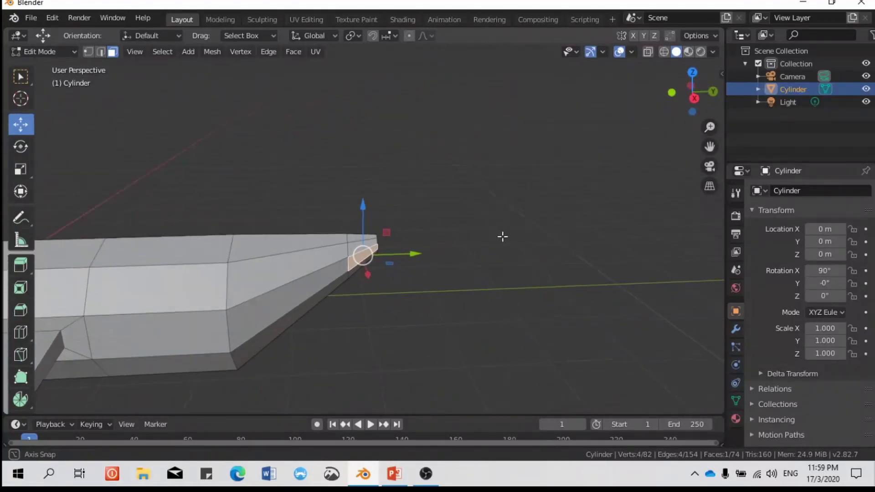
scroll(336, 293, up, 4)
middle_drag(335, 294, 333, 321)
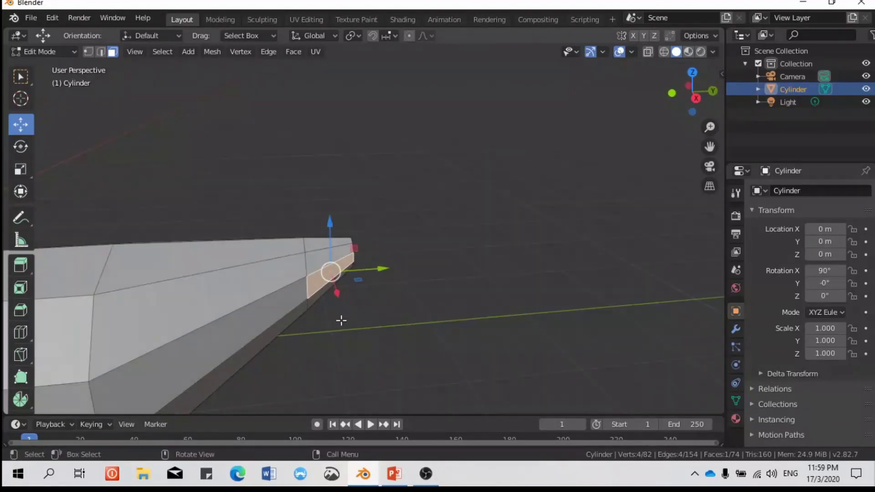
key(u)
key(Escape)
key(i)
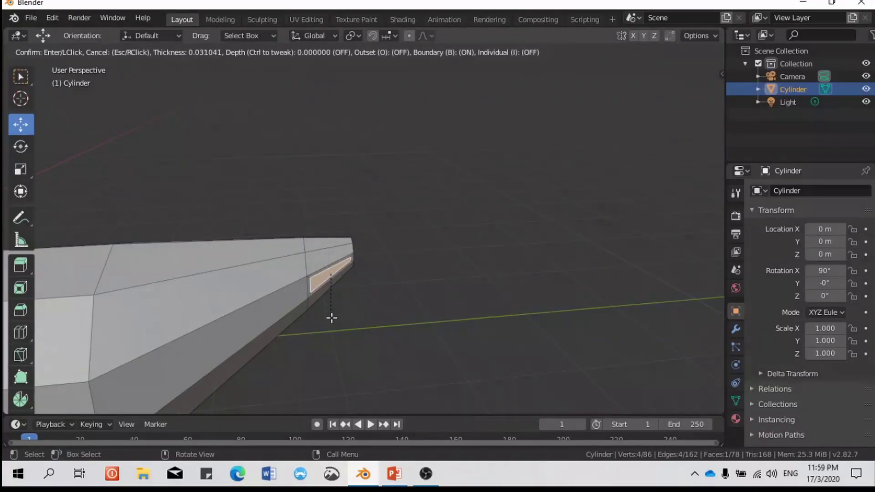
click(330, 317)
Extrude the inset tail face about 1.03 m outward as a small tail wing
mouse_move(341, 318)
middle_down()
mouse_move(359, 319)
mouse_move(337, 319)
middle_up()
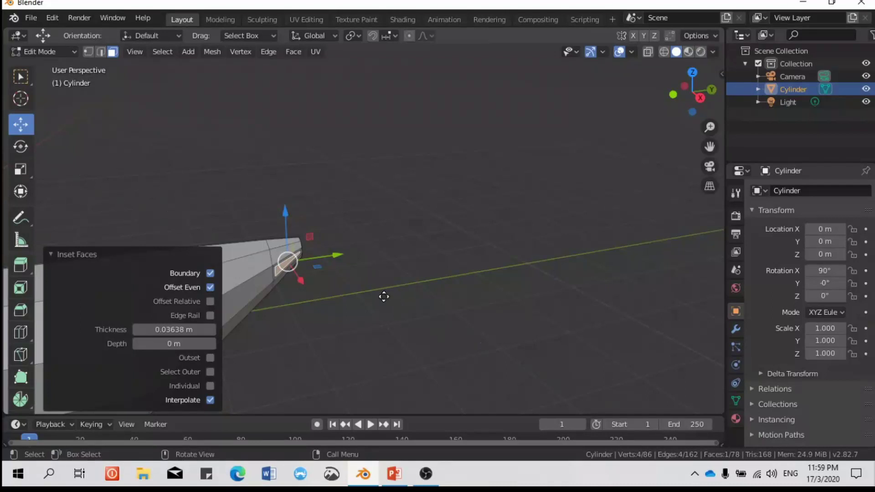
key(e)
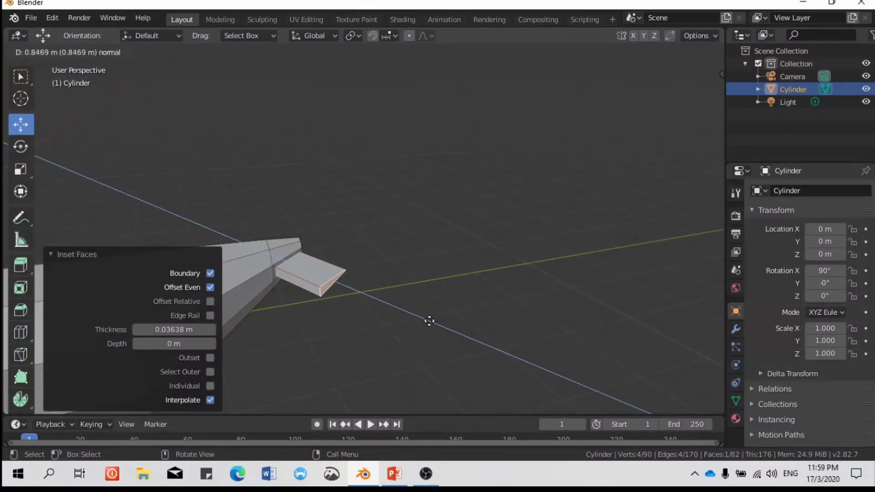
click(390, 332)
Scale the small tail wing's end face thinner along Z and raise it about 0.089 m
middle_drag(390, 333, 420, 348)
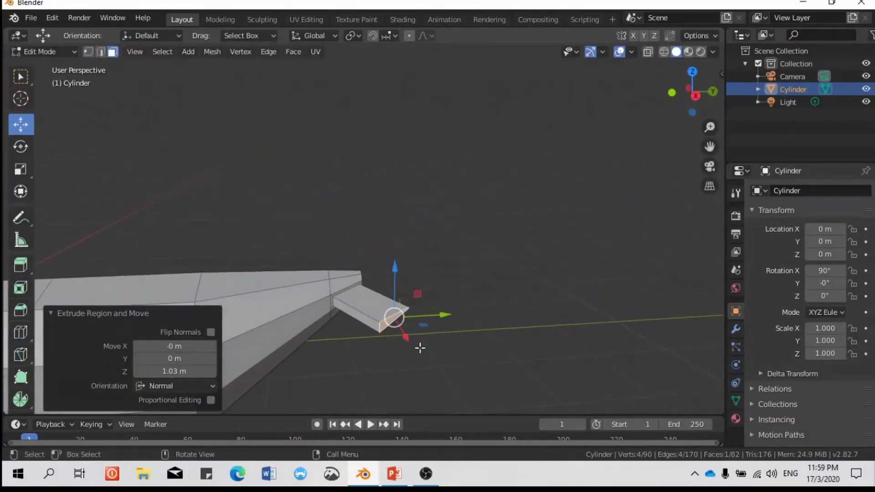
key(s)
key(z)
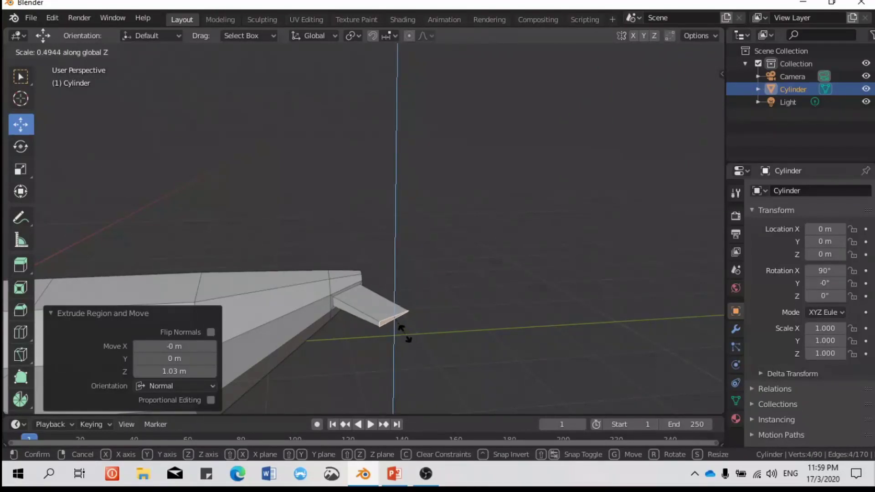
click(398, 328)
key(g)
click(410, 343)
middle_drag(410, 343, 307, 322)
middle_drag(532, 319, 481, 379)
scroll(534, 339, up, 5)
middle_drag(498, 351, 535, 330)
drag(535, 330, 532, 320)
middle_drag(543, 380, 519, 392)
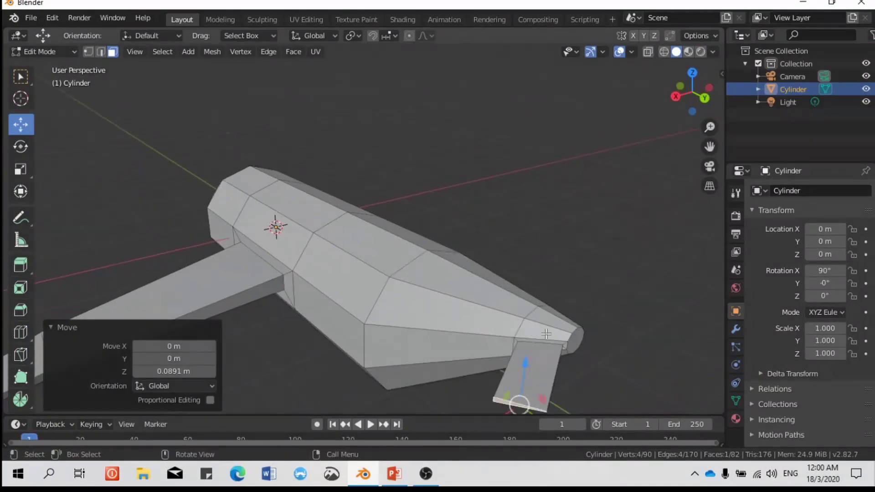
Try insetting a single upper face of the tail tip about 0.032 m and extruding it upward, and undo both operations
click(552, 319)
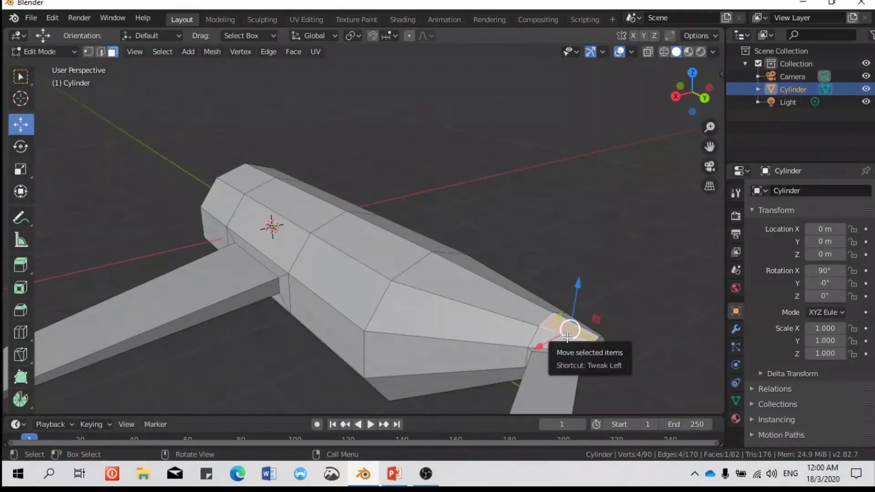
key(i)
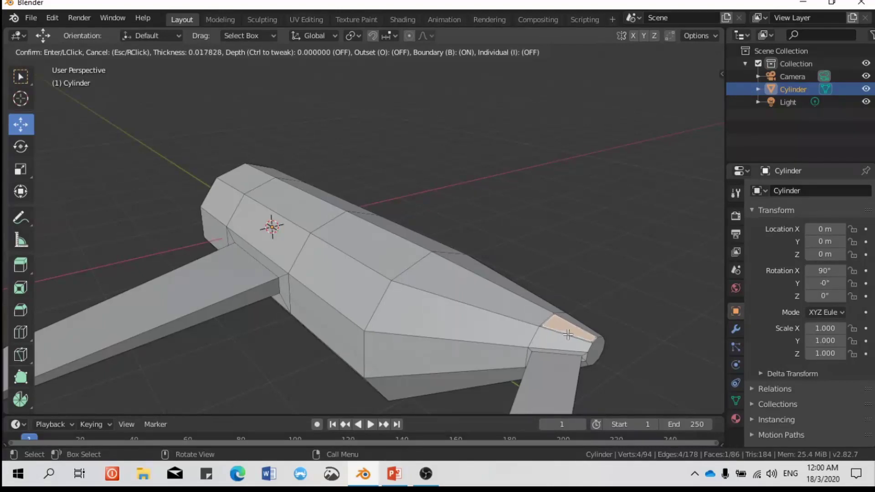
click(570, 333)
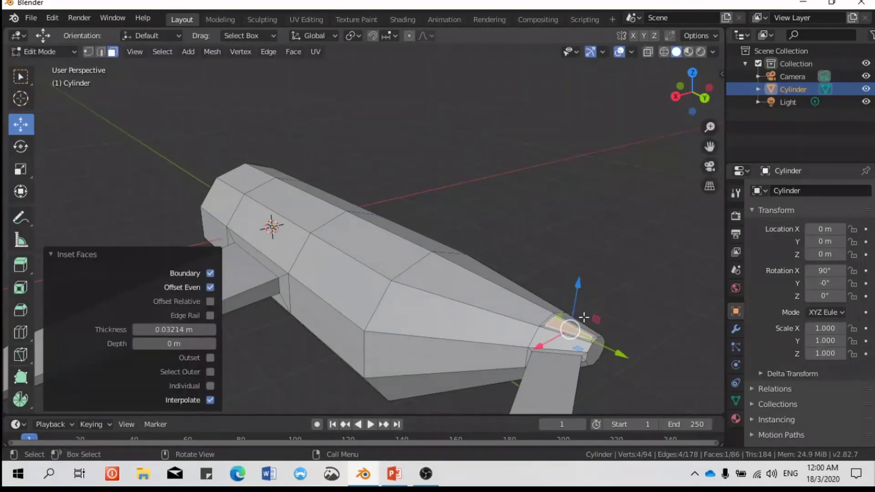
middle_drag(583, 331, 419, 338)
key(e)
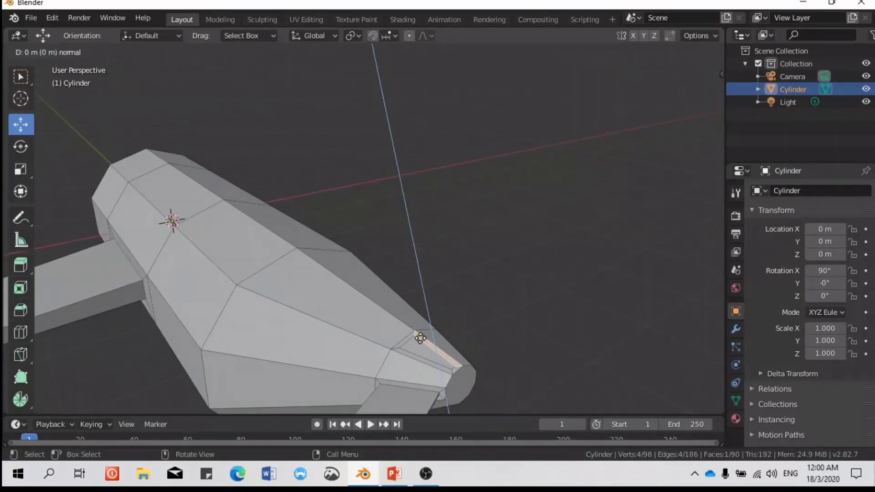
click(423, 271)
middle_drag(423, 271, 460, 357)
key(ctrl+z)
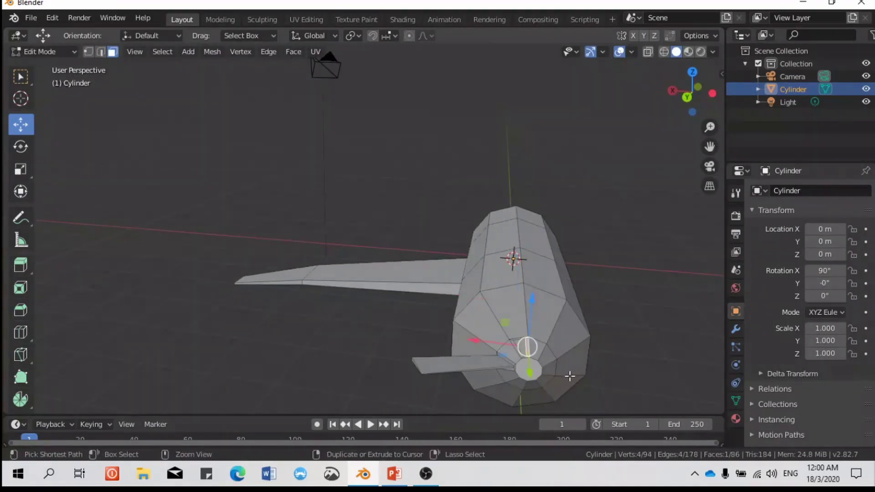
scroll(581, 385, up, 1)
key(ctrl+z)
Add the adjacent top face of the tail tip to the selection and inset both faces together
middle_drag(594, 389, 522, 333)
shift+click(513, 343)
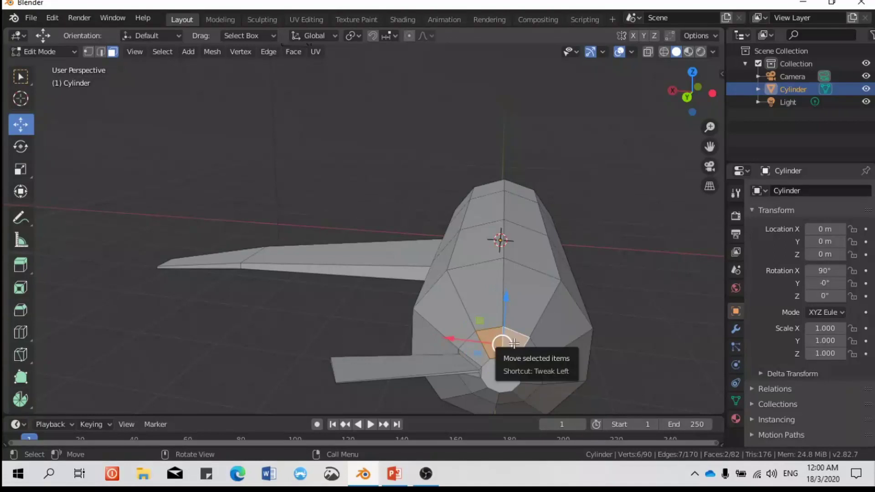
key(i)
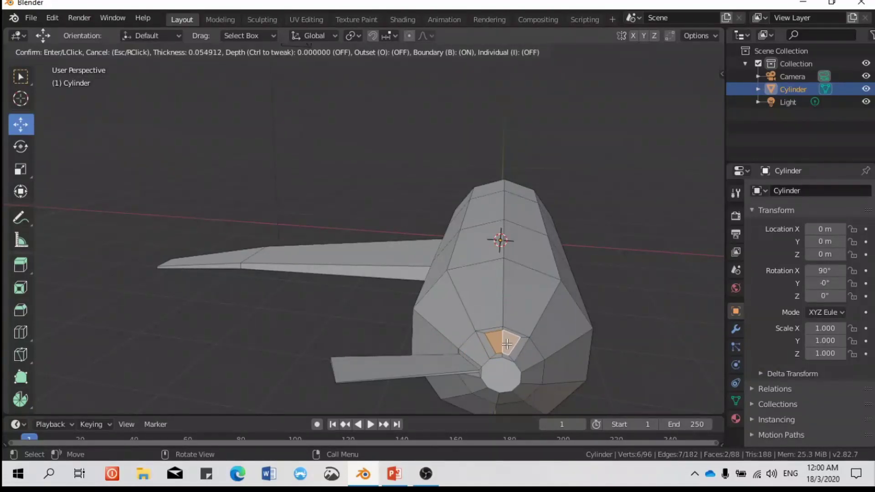
click(503, 342)
Extrude the two inset tail faces and raise them about 0.609 m along Z as a vertical tail fin
drag(502, 338, 514, 328)
right_click(514, 328)
middle_drag(515, 328, 446, 312)
drag(435, 300, 435, 225)
middle_drag(498, 312, 606, 340)
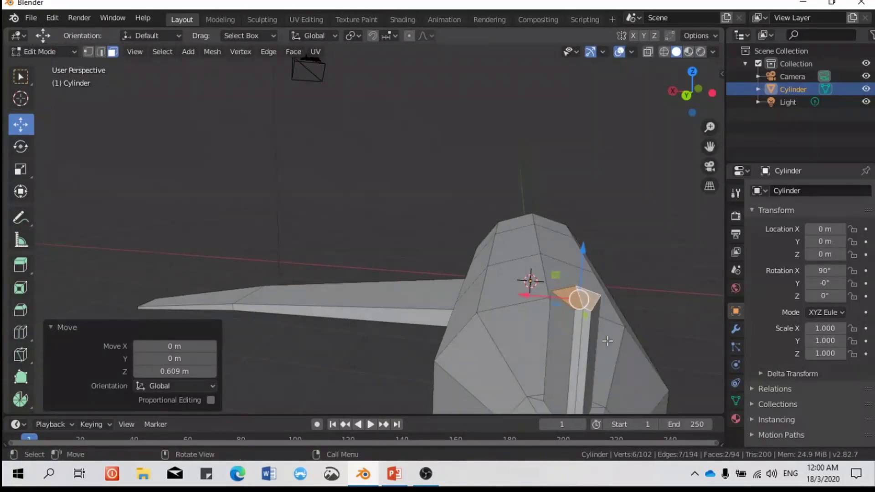
Narrow the tail fin's top faces to about 0.205 along X and check the airplane reference slide in PowerPoint
key(s)
key(x)
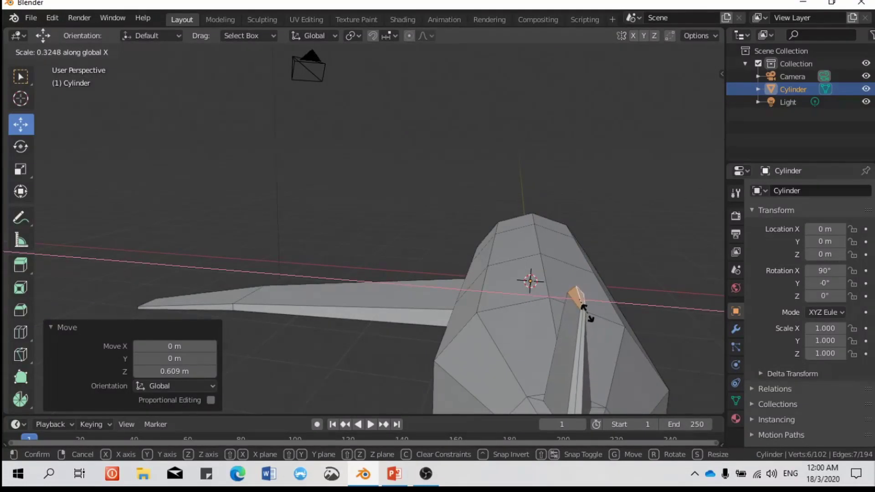
click(579, 303)
middle_drag(581, 310, 348, 303)
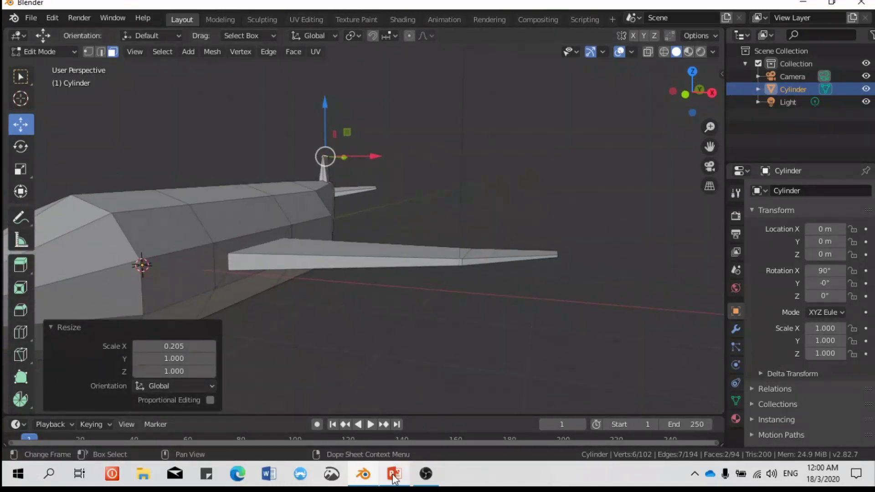
click(394, 473)
click(393, 474)
Extrude the fuselage's top face above the wing about 1.36 m straight up along Z as a cockpit and compare it with the PowerPoint reference slide
middle_drag(355, 291, 301, 273)
click(312, 304)
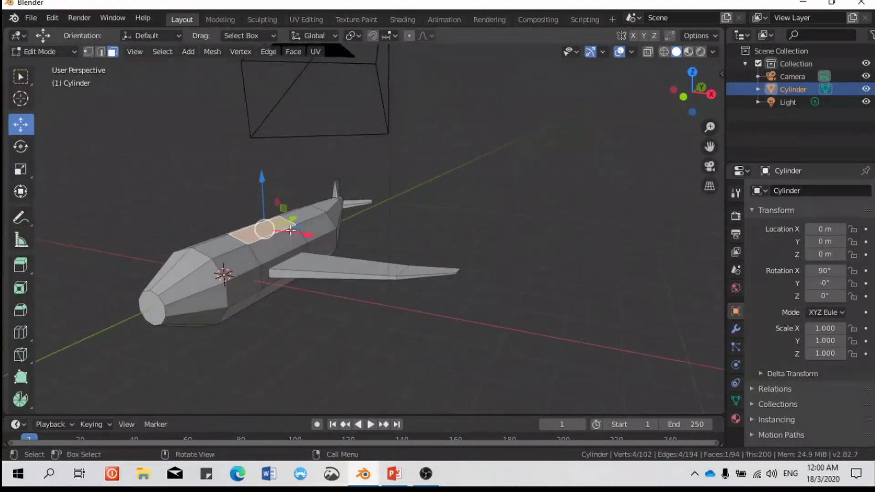
key(e)
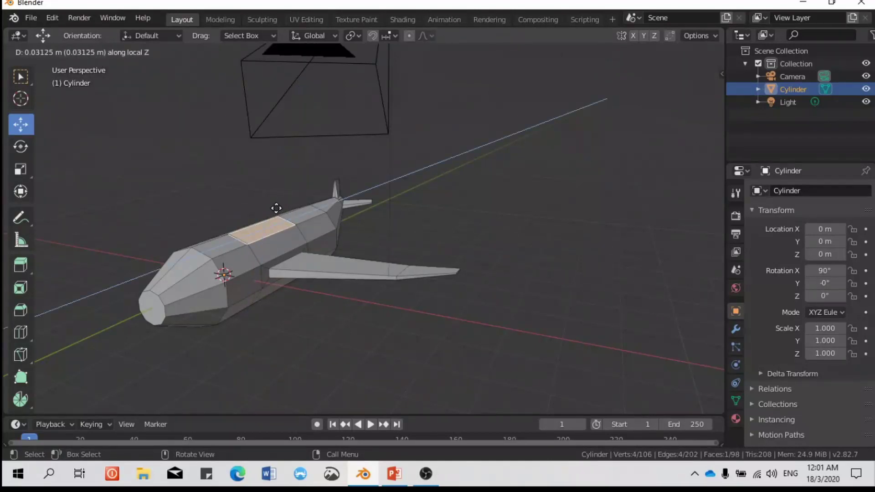
right_click(276, 209)
key(g)
key(z)
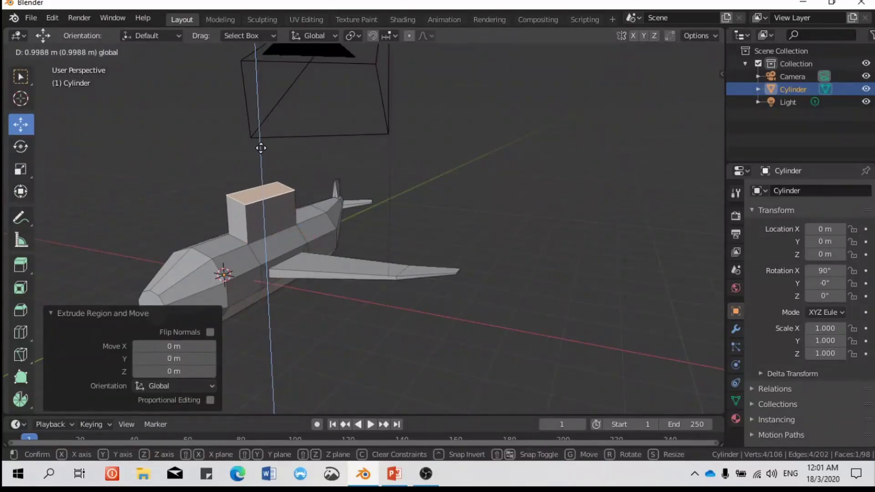
click(257, 137)
middle_drag(263, 199, 267, 230)
scroll(266, 230, up, 4)
scroll(267, 230, down, 2)
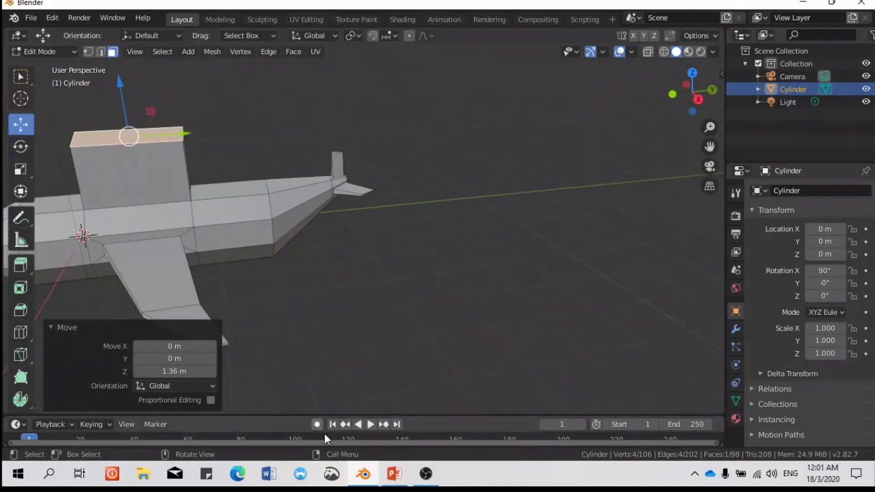
click(389, 478)
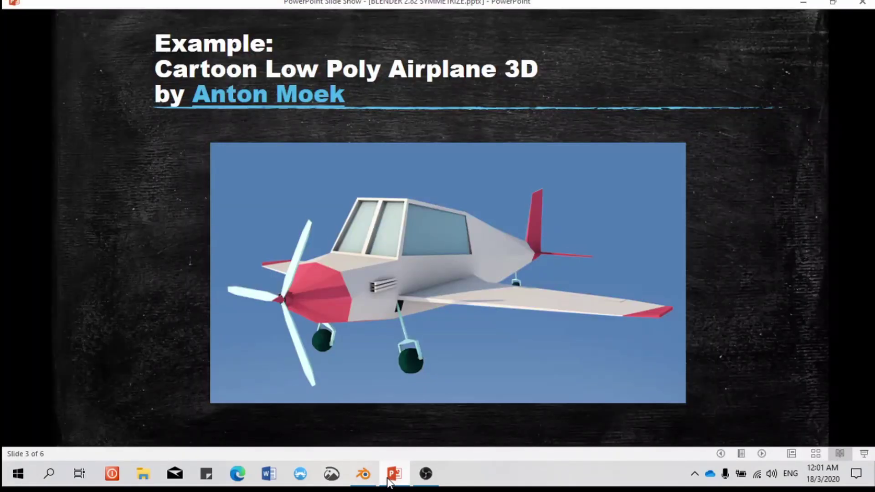
click(363, 474)
In edge selection mode, select the cockpit block's rear base edge and move it toward the tail along Y
click(191, 212)
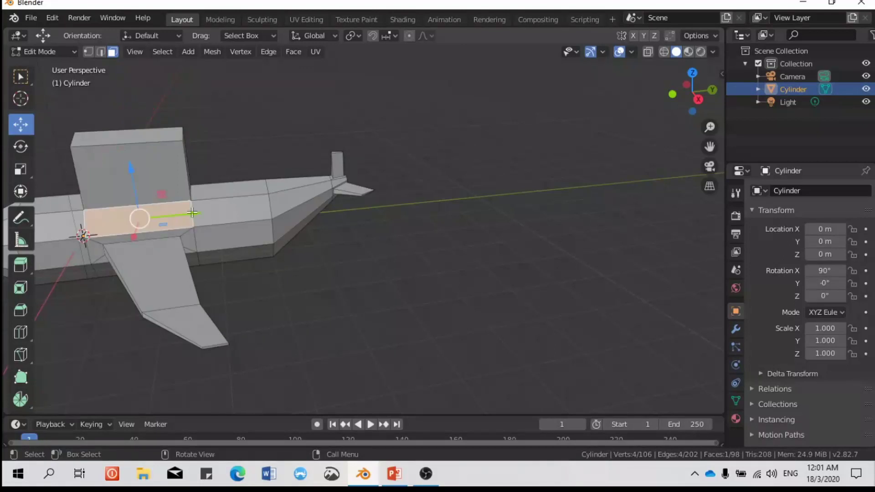
click(101, 52)
middle_drag(203, 210, 197, 207)
click(195, 235)
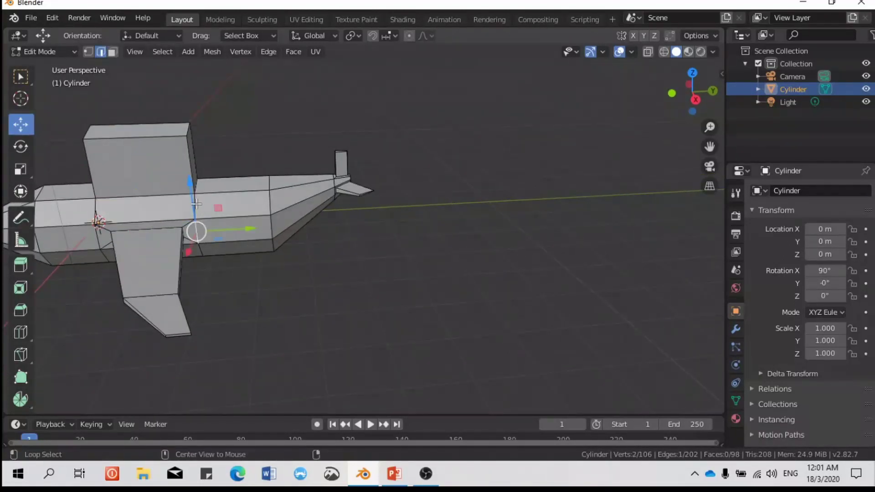
scroll(207, 241, up, 1)
click(163, 234)
scroll(184, 243, down, 2)
middle_drag(225, 230, 216, 323)
click(222, 317)
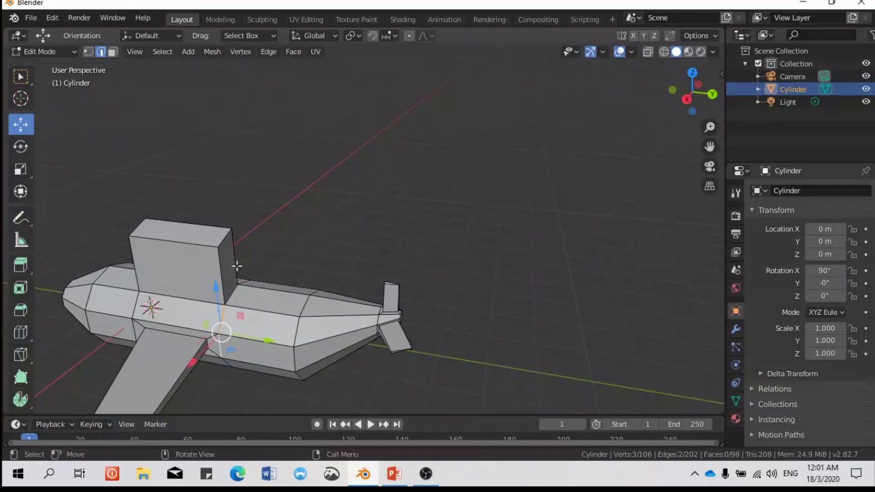
click(231, 292)
drag(278, 303, 313, 307)
Move the cockpit's top front edge about 0.896 m toward the tail along Y and check the reference slide in PowerPoint
click(163, 232)
drag(175, 232, 234, 251)
middle_drag(236, 252, 254, 397)
click(403, 467)
click(404, 467)
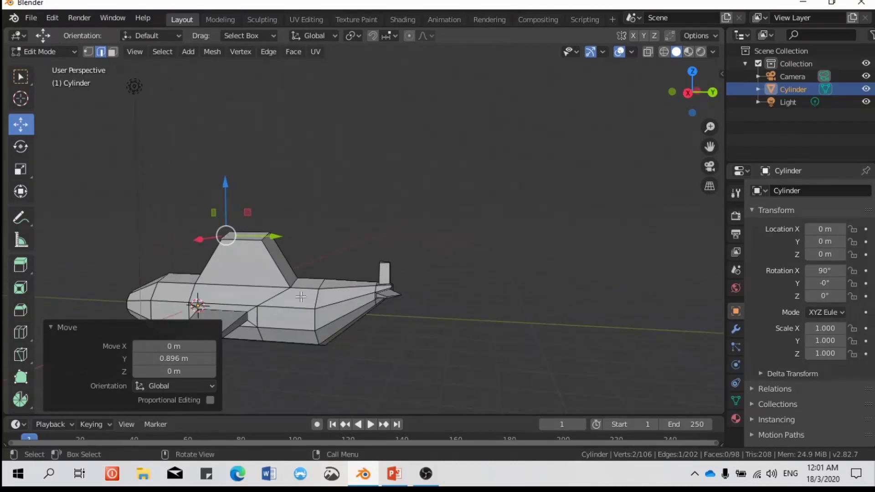
Move the cockpit's top rear edge toward the tail along Y and lower it about 0.381 m
drag(267, 234, 300, 237)
drag(275, 200, 269, 203)
Examine the one-sided airplane in front orthographic view and from around the nose
middle_drag(256, 293, 415, 295)
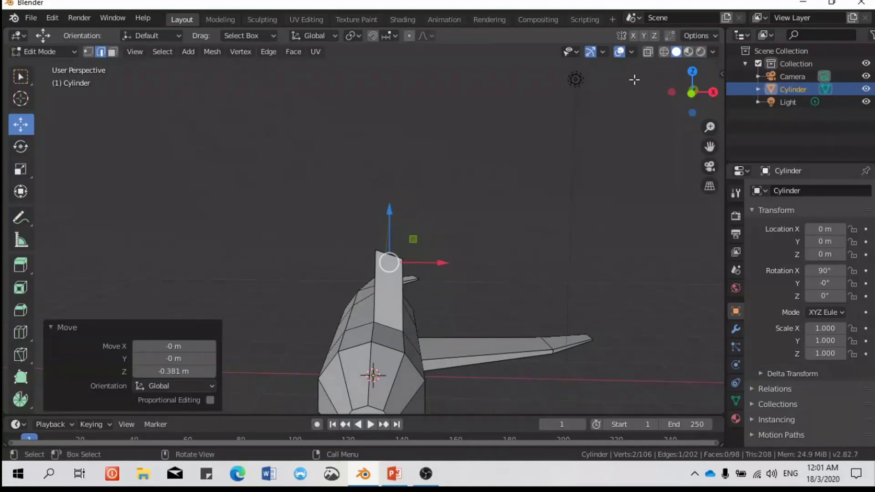
click(693, 93)
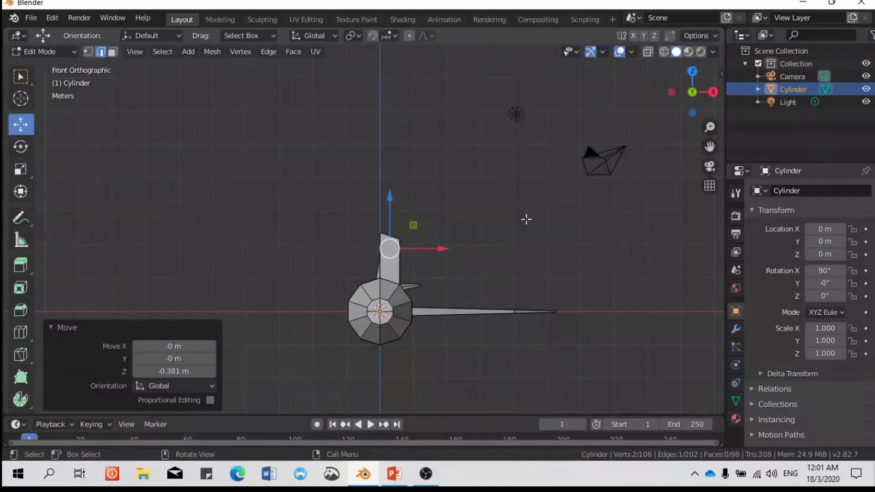
scroll(523, 219, up, 5)
scroll(517, 277, down, 2)
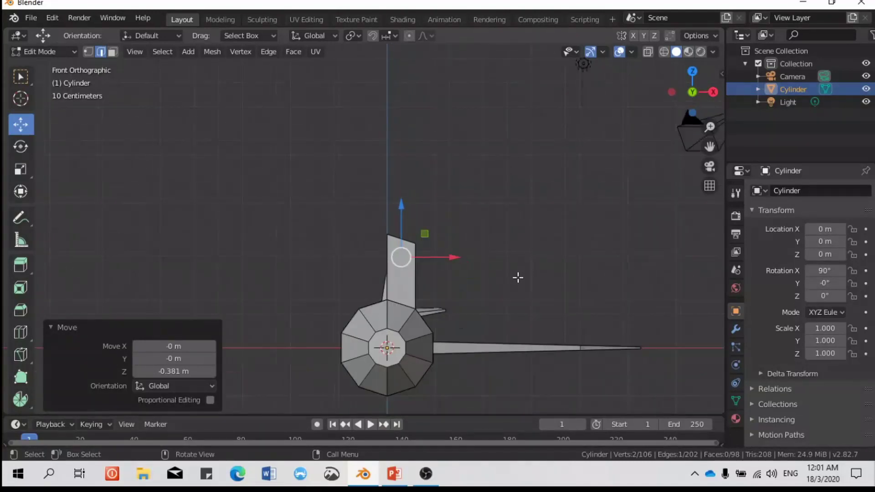
scroll(521, 277, down, 1)
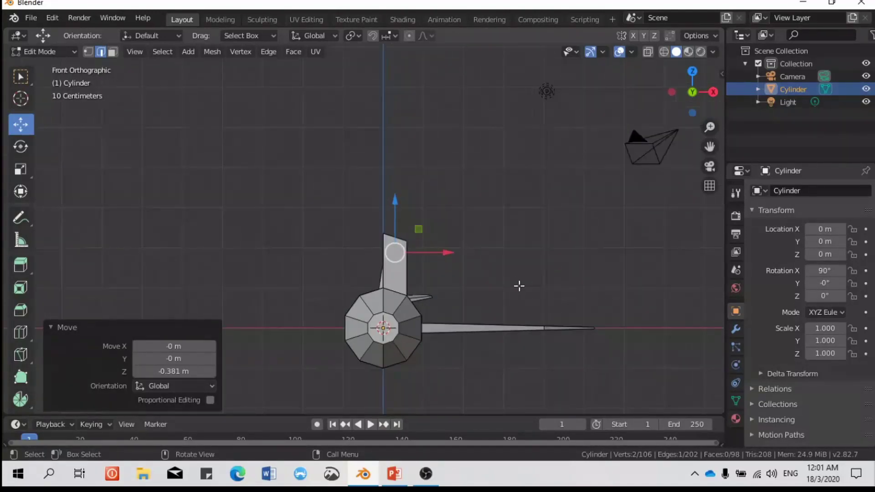
middle_drag(517, 287, 336, 304)
middle_drag(391, 305, 390, 283)
middle_drag(464, 264, 458, 286)
Select the entire airplane mesh and enable the Screencast Keys display
key(a)
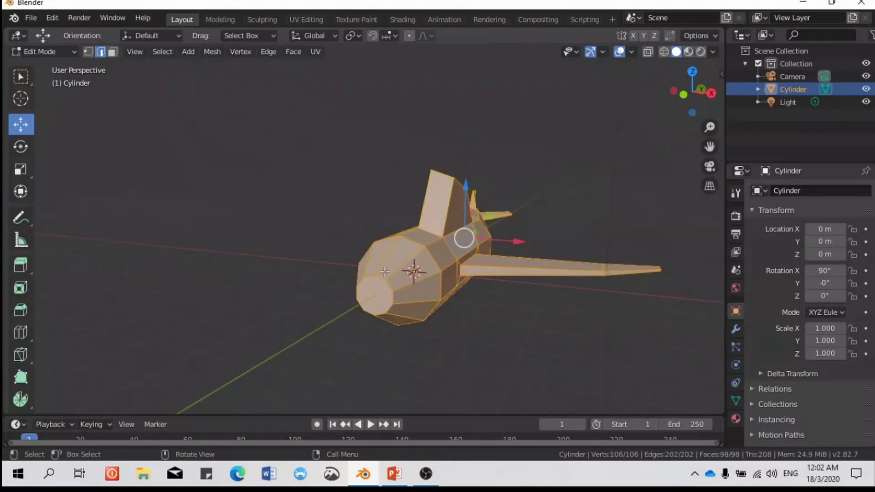
click(721, 74)
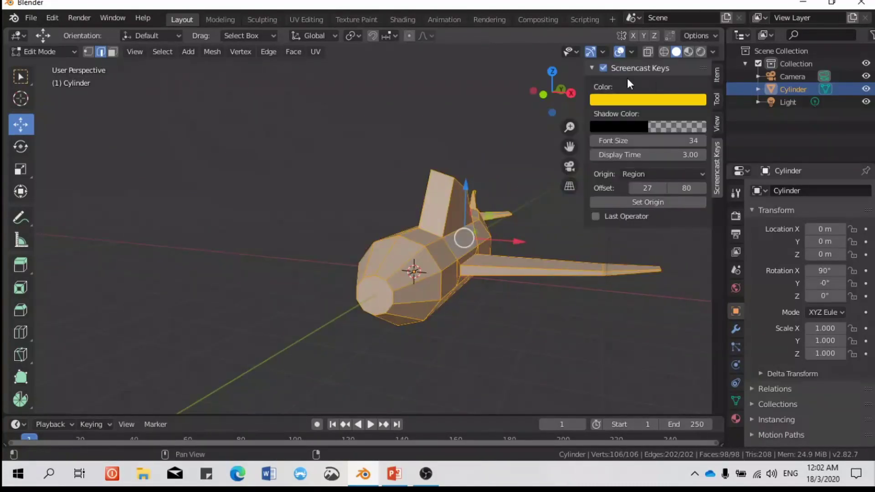
click(603, 68)
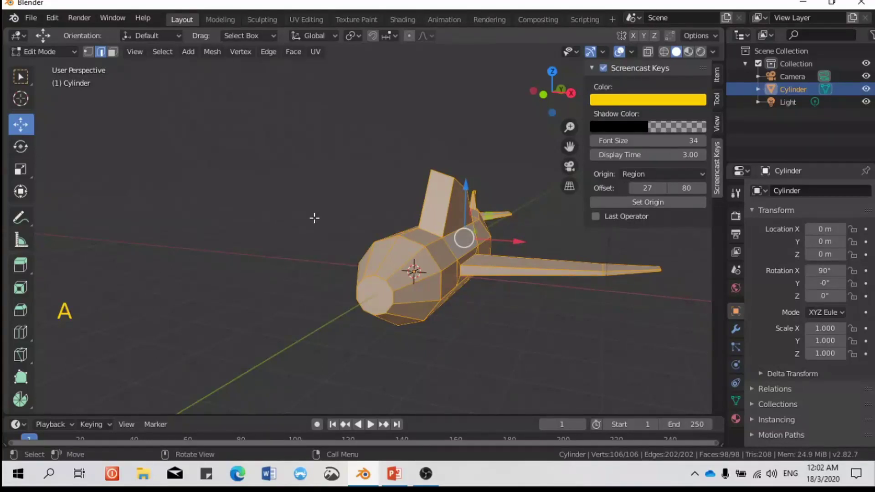
key(n)
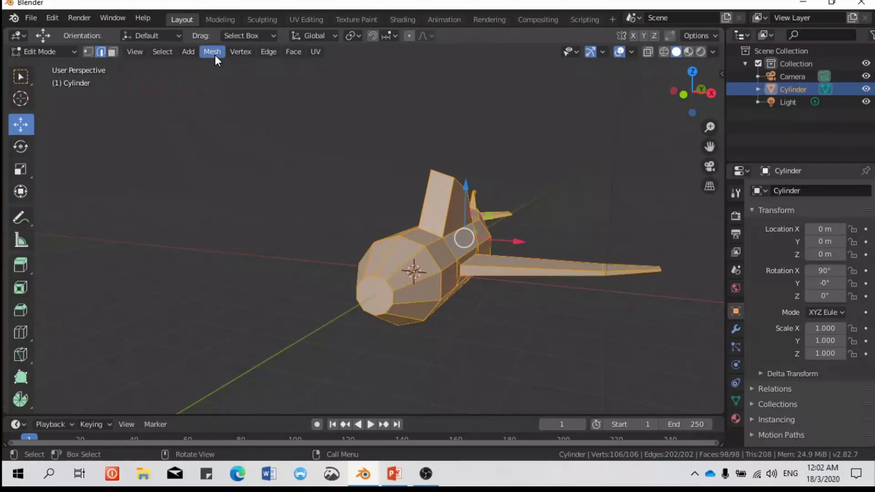
Symmetrize the selected mesh with the direction set to +X to -X
key(super)
click(213, 54)
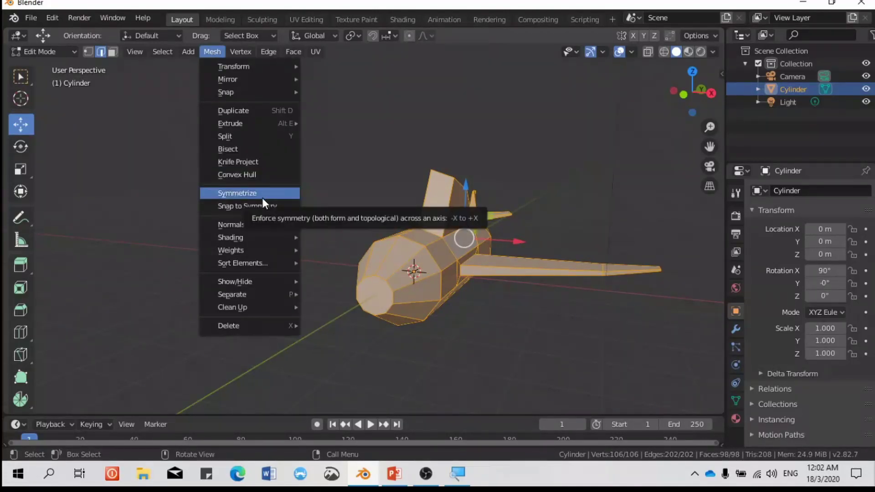
click(237, 193)
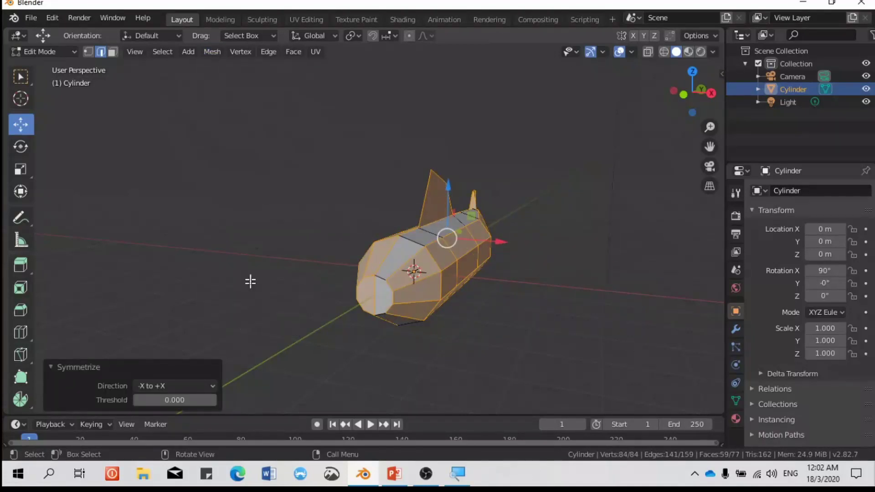
click(209, 386)
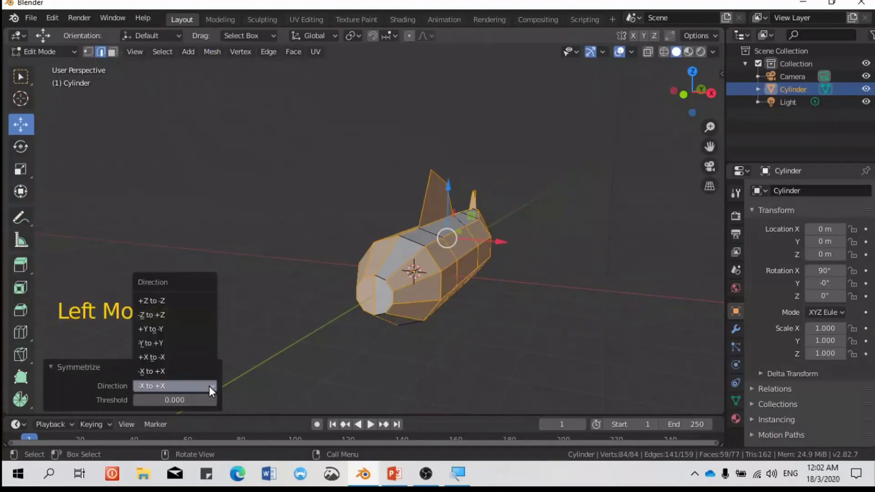
click(205, 357)
Examine the mirrored wings, tail wings and cockpit of the airplane from the front and side
middle_drag(428, 260, 353, 259)
scroll(364, 277, up, 2)
scroll(364, 276, up, 1)
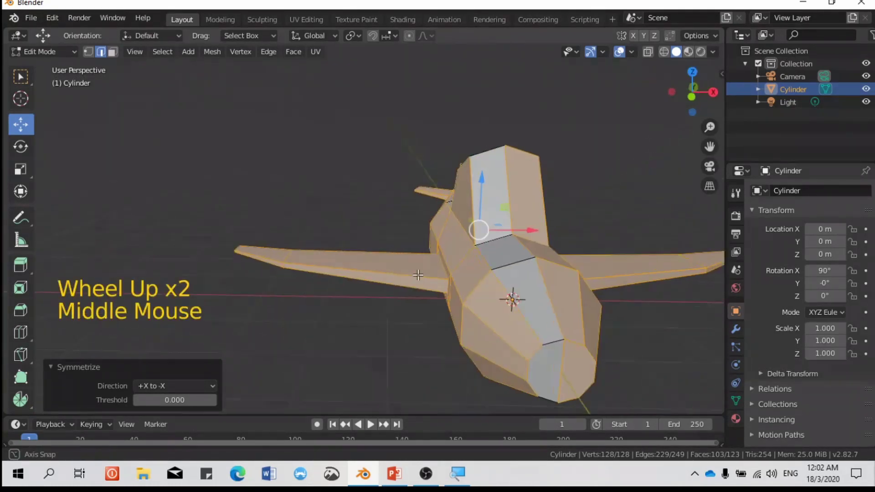
click(626, 279)
click(498, 198)
scroll(617, 274, down, 3)
middle_drag(501, 288, 480, 289)
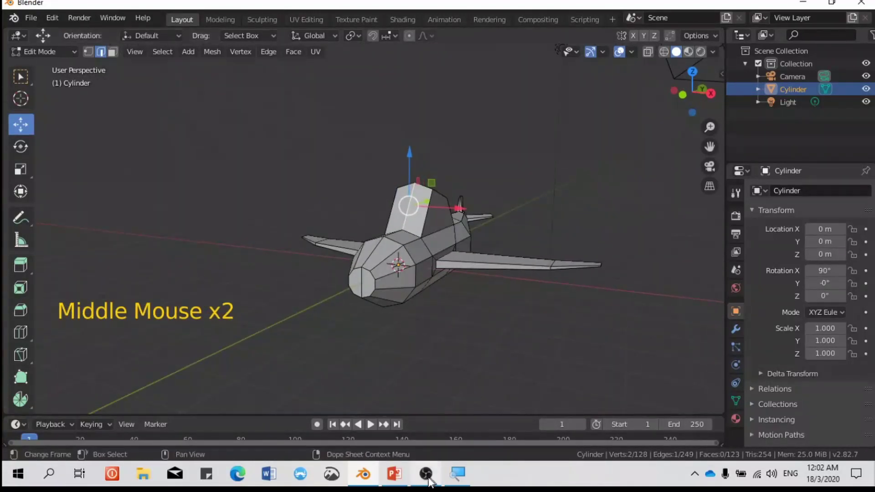
Check the cockpit windows on the PowerPoint reference slide and, back in Blender, select the two front windshield faces in face mode
click(398, 476)
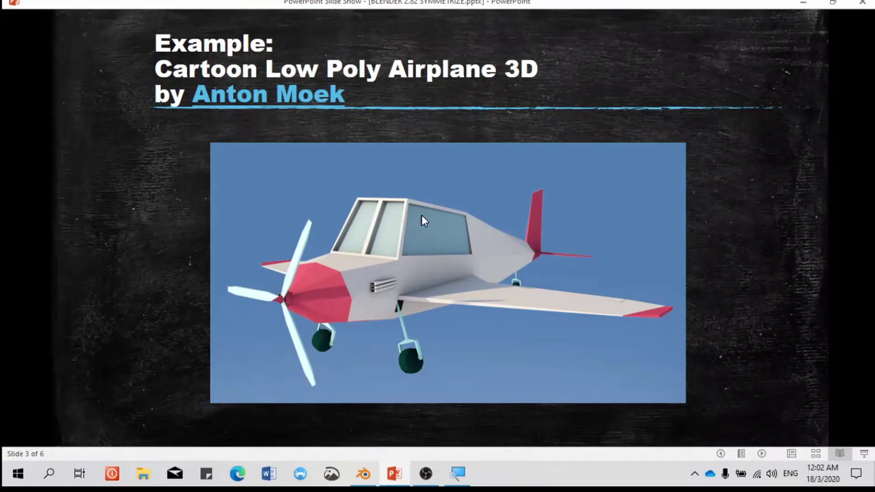
click(392, 474)
scroll(469, 264, up, 3)
shift+scroll(469, 264, up, 1)
shift+middle_drag(469, 264, 228, 118)
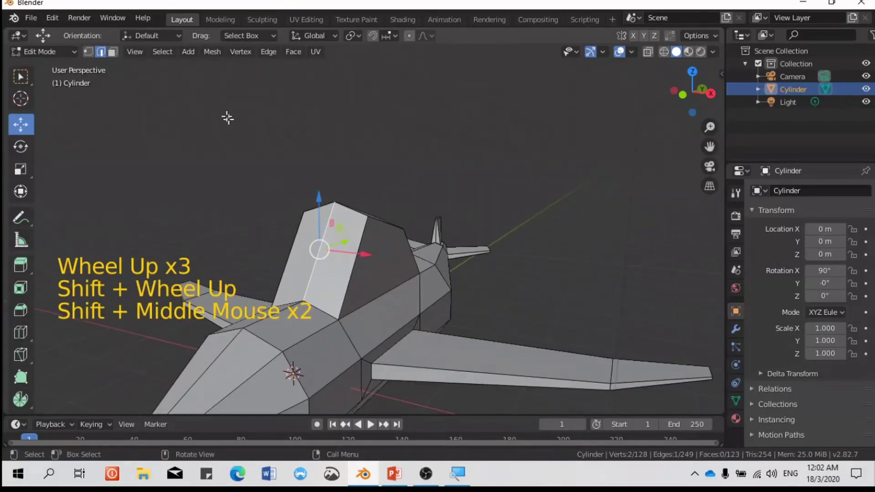
click(113, 52)
click(346, 255)
shift+click(294, 264)
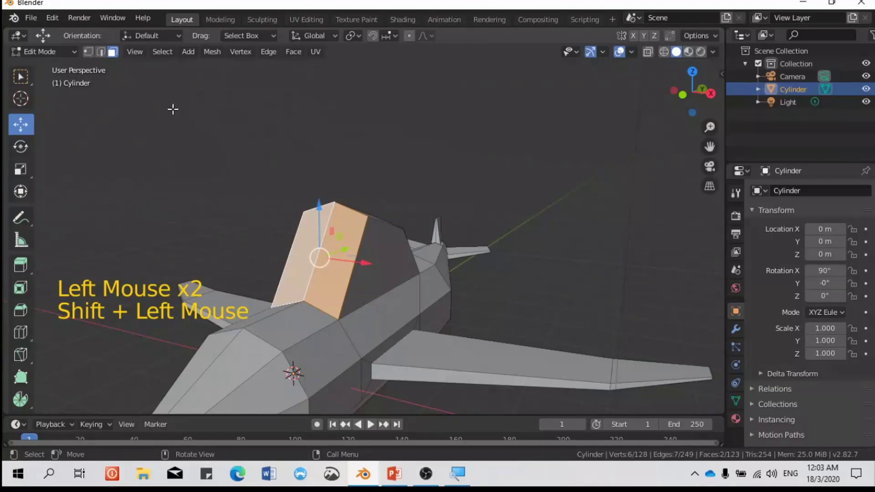
Save the Blender file as AIRPLANE-SYMMETRIZE.blend in the EXERCISE 2020 folder
key(ctrl+s)
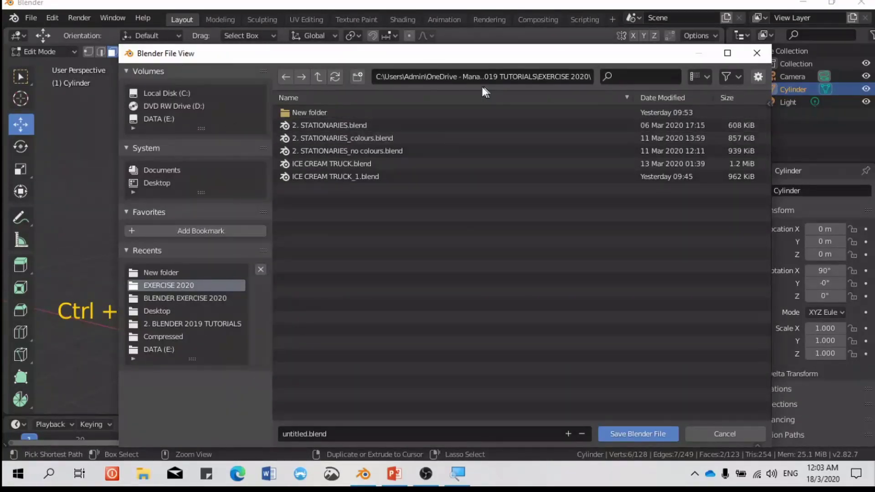
click(470, 78)
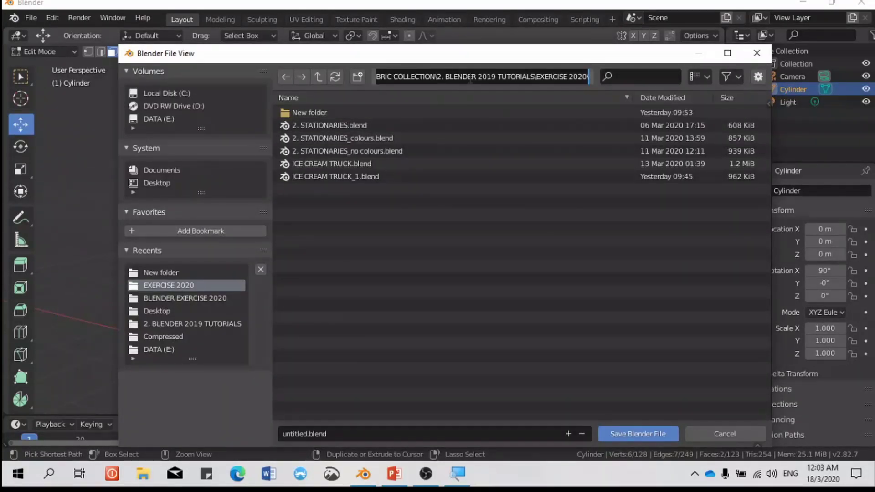
click(354, 436)
click(353, 436)
text(AIRPLANE-SYMMETRIZE)
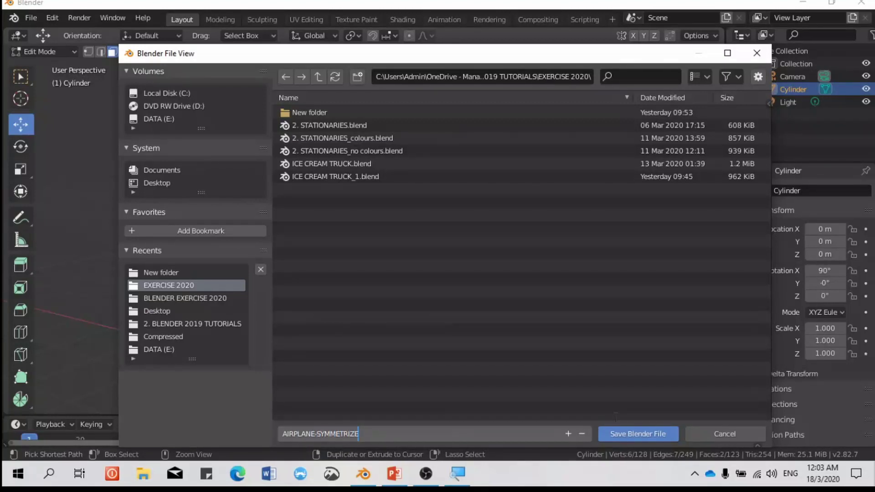
click(641, 435)
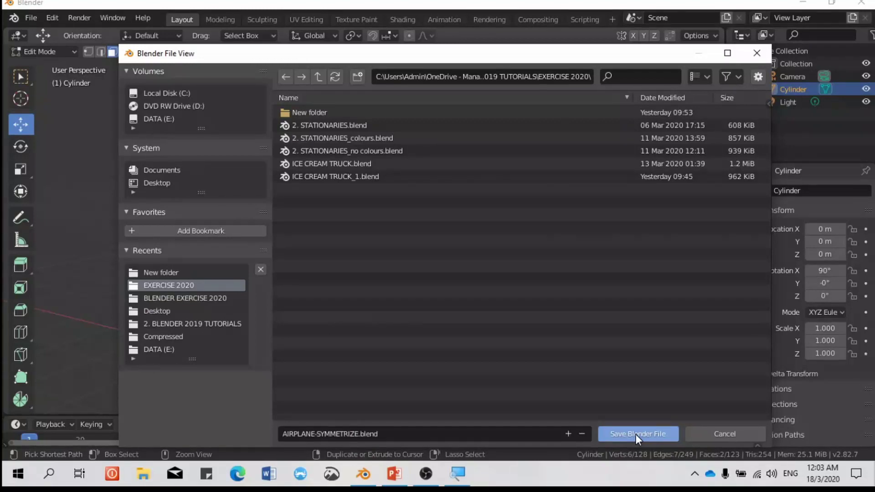
Compare the shape of the modelled cockpit with the airplane reference image in PowerPoint
scroll(368, 305, up, 2)
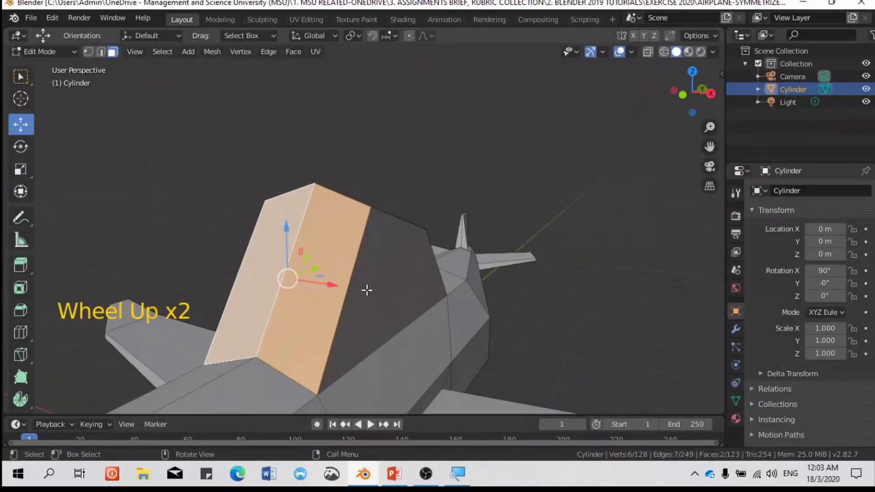
scroll(338, 315, down, 1)
middle_drag(363, 314, 111, 176)
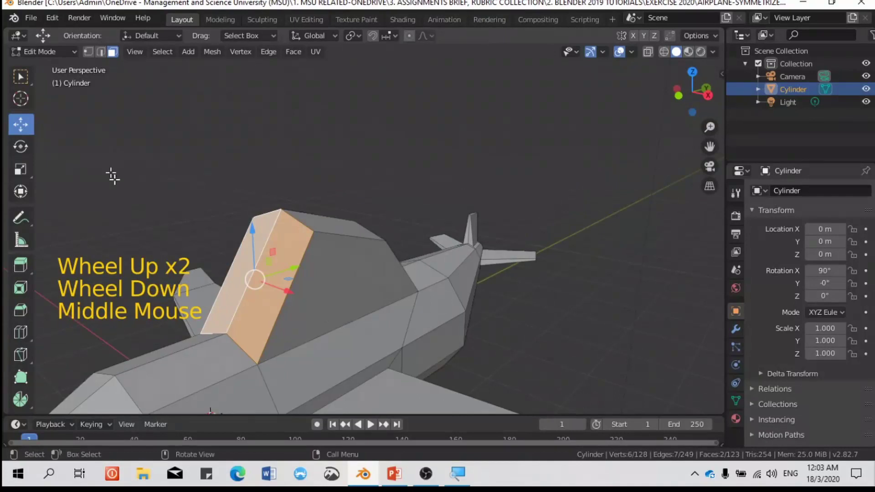
click(395, 474)
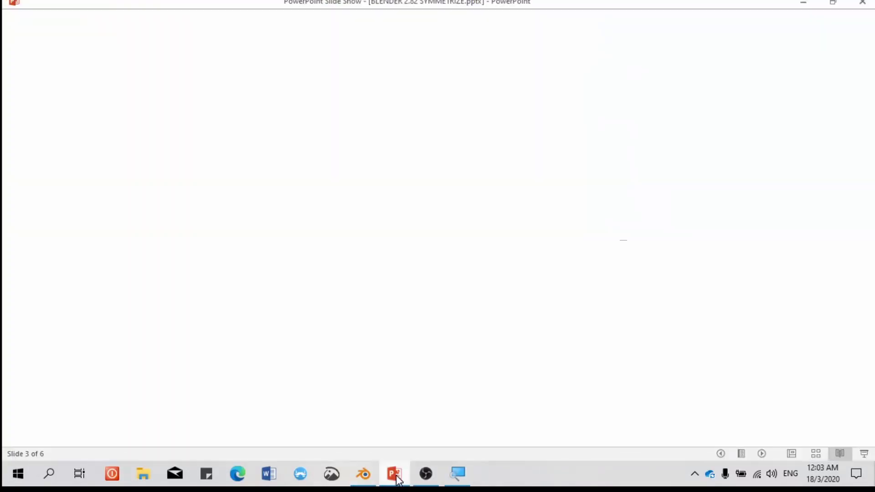
click(394, 473)
Lower the centre edge of the cockpit roof in edge mode, finishing with a move of -0.022 m along Z
click(100, 51)
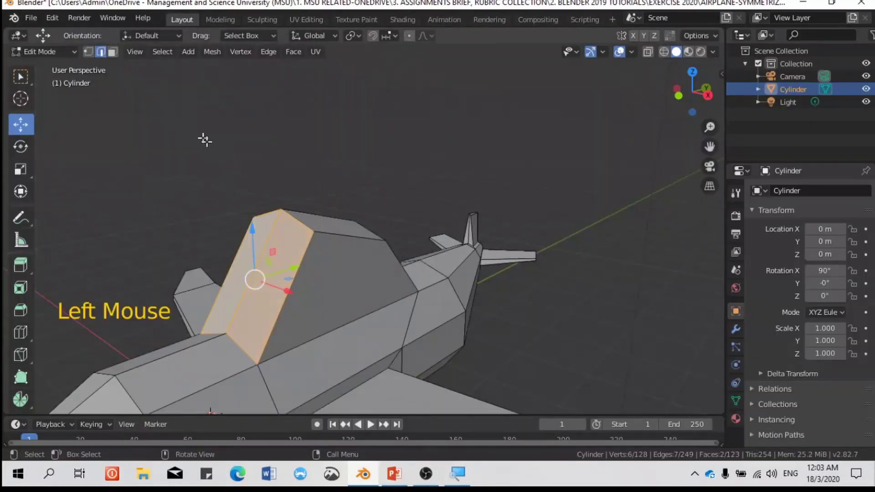
double_click(312, 209)
drag(319, 167, 320, 182)
middle_drag(320, 182, 315, 242)
drag(268, 195, 277, 209)
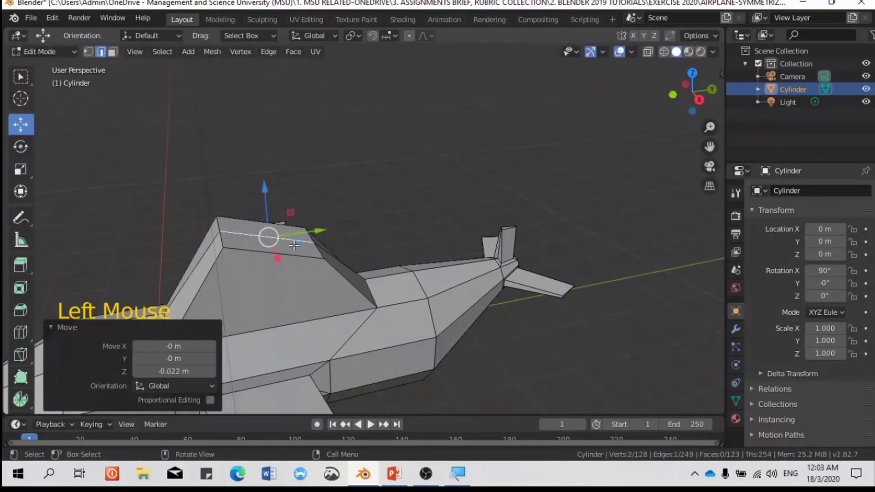
Check the roof in right view and try moving the centre edge of the cockpit's rear slope -0.0514 m along Y
key(grave)
click(387, 253)
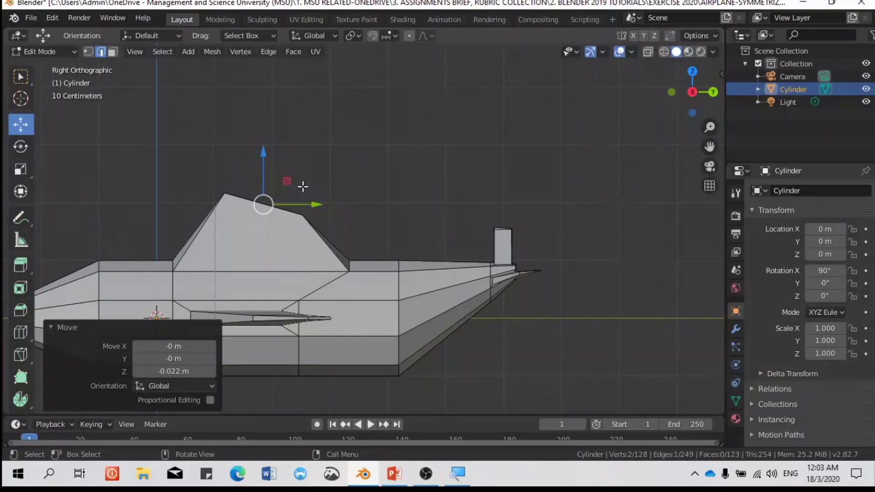
key(grave)
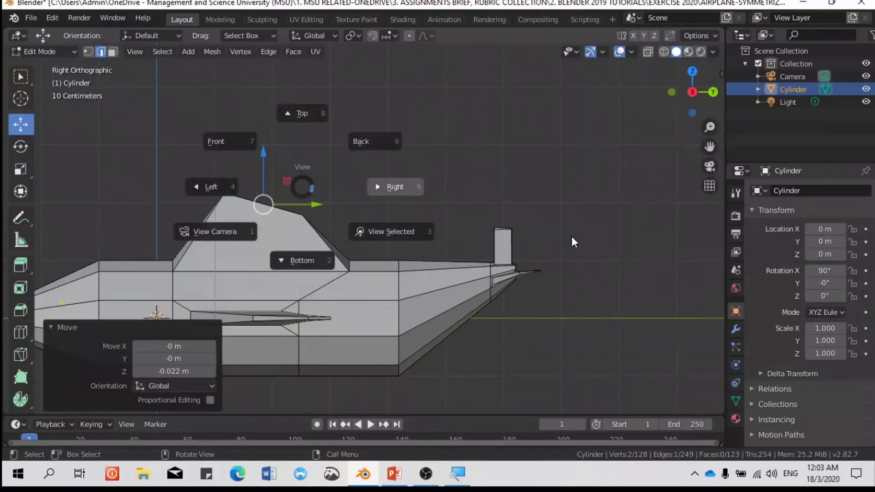
middle_drag(582, 258, 363, 251)
scroll(512, 293, up, 2)
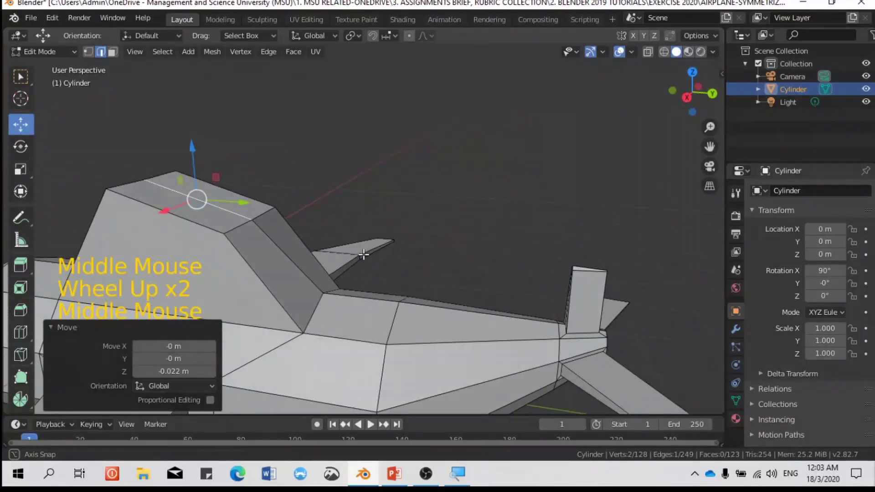
click(306, 264)
drag(336, 261, 344, 264)
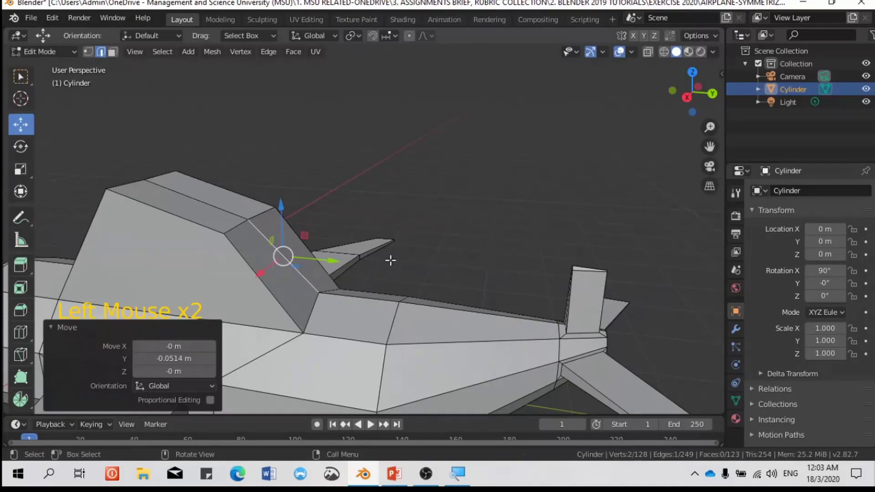
key(shift+s)
key(ctrl+z)
Try raising the centre edge of the cockpit's rear slope in front view, and undo that move
middle_drag(425, 266, 492, 264)
scroll(503, 272, down, 2)
middle_drag(359, 300, 395, 305)
key(grave)
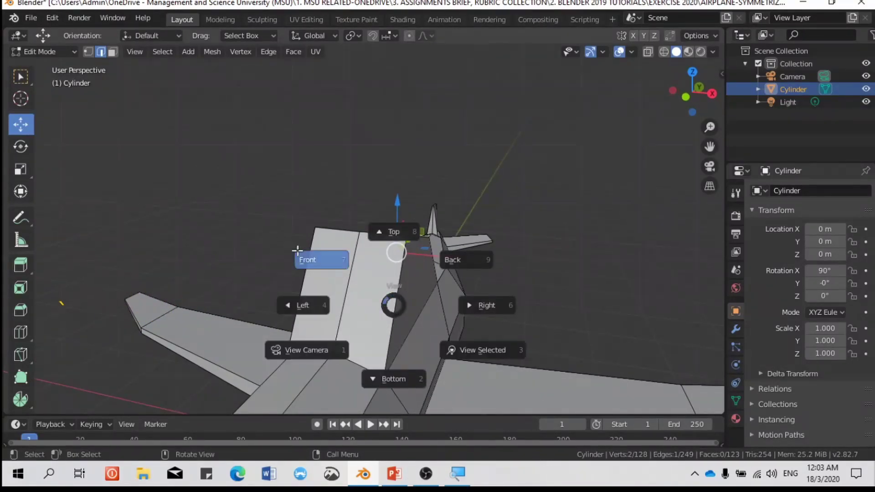
click(311, 258)
scroll(468, 231, up, 2)
drag(436, 193, 428, 182)
middle_drag(512, 221, 351, 295)
key(ctrl+z)
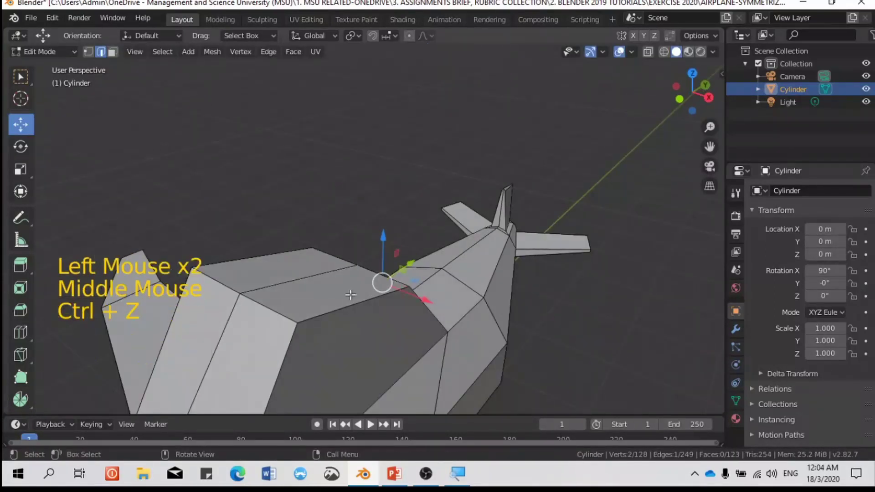
Raise the centre edge of the cockpit roof by 0.0231 m along Z in front view
click(356, 292)
key(grave)
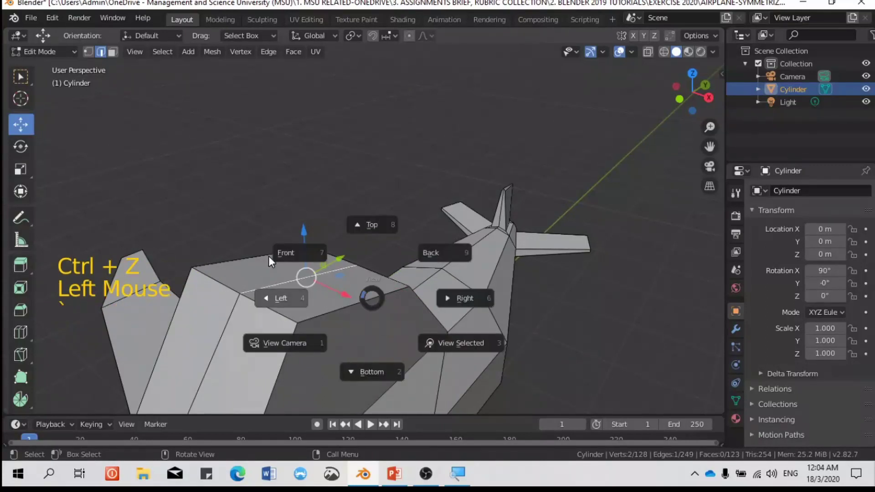
click(282, 251)
drag(427, 146, 427, 143)
scroll(546, 238, down, 2)
middle_drag(547, 238, 504, 267)
scroll(471, 309, down, 3)
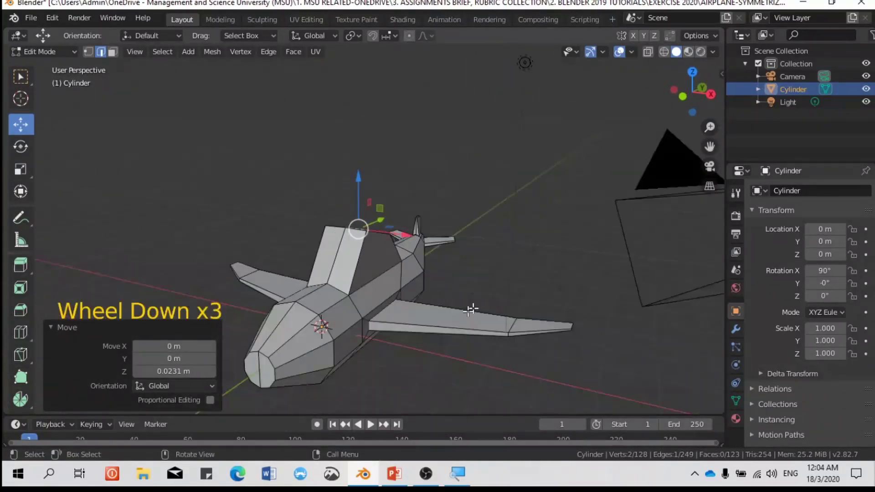
Try moving the fuselage edge at the base of the cockpit's +X side 0.208 m outward along X
scroll(399, 309, up, 1)
click(402, 299)
mouse_move(432, 299)
middle_down()
mouse_move(416, 301)
mouse_move(447, 303)
middle_up()
drag(447, 302, 482, 284)
middle_drag(482, 283, 461, 313)
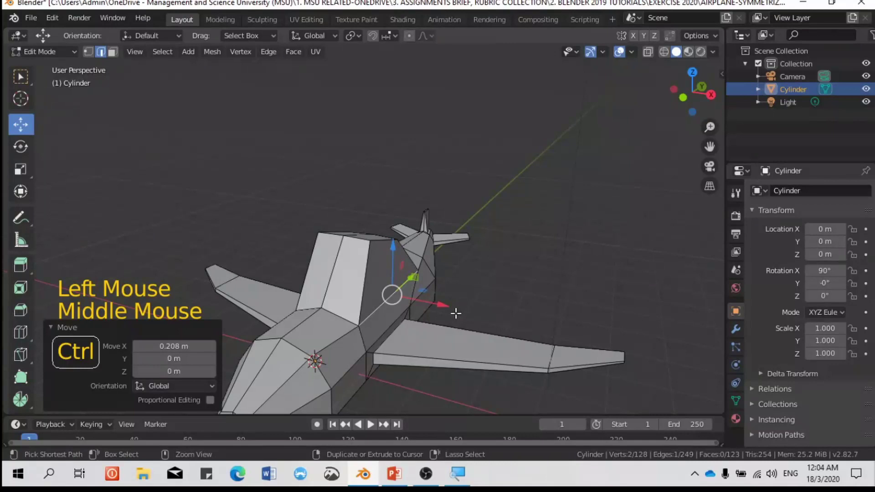
key(ctrl+z)
Add the adjoining front and rear fuselage edges to the selection and try moving all three 0.0906 m along X
shift+click(330, 347)
shift+click(422, 262)
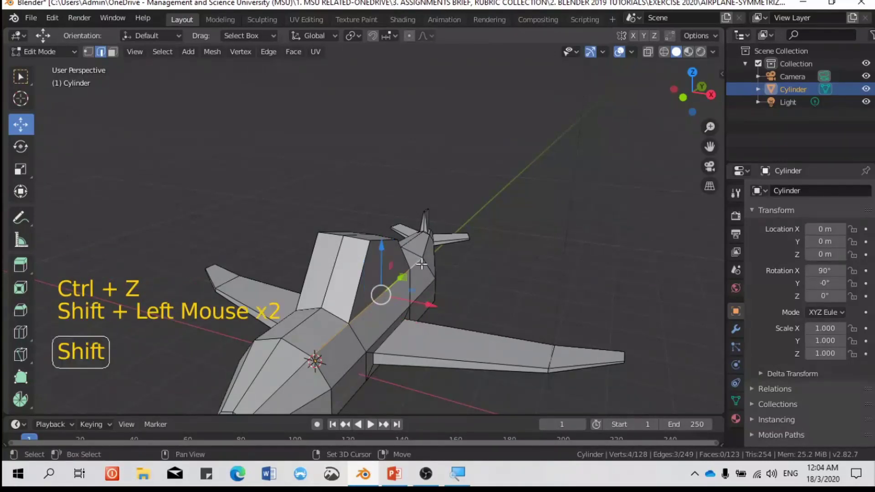
drag(431, 304, 435, 311)
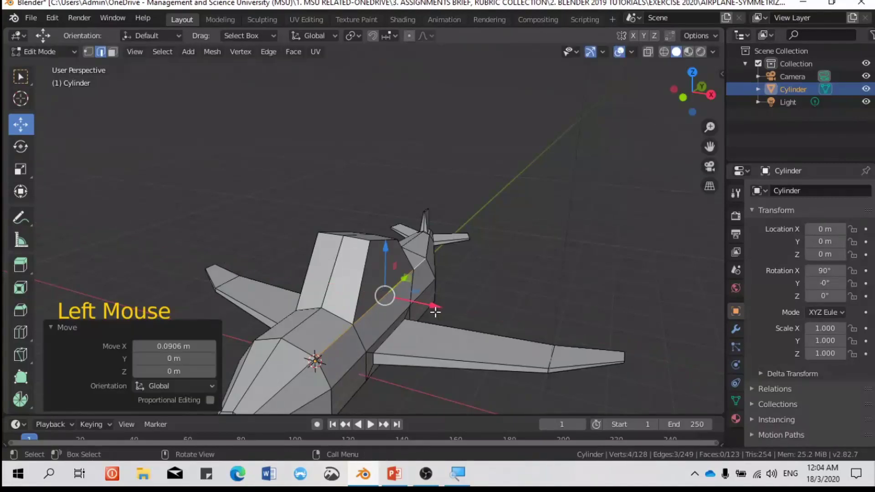
middle_drag(436, 311, 364, 314)
key(ctrl+z)
Add the three fuselage edges one row below to the selection and move them all outward along X by 0.103 m, plus another 0.0806 m
shift+click(357, 312)
shift+click(397, 301)
shift+click(433, 283)
drag(422, 292, 408, 335)
middle_drag(408, 335, 431, 311)
click(473, 299)
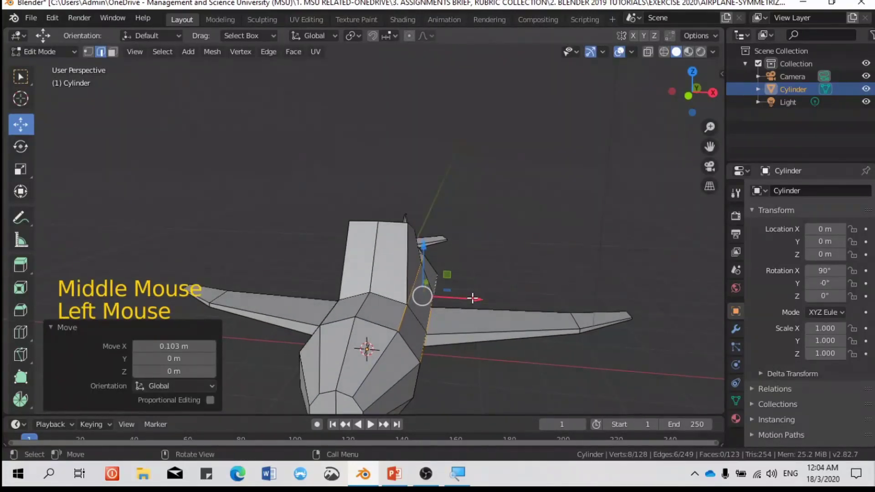
drag(473, 298, 523, 309)
middle_drag(524, 308, 375, 303)
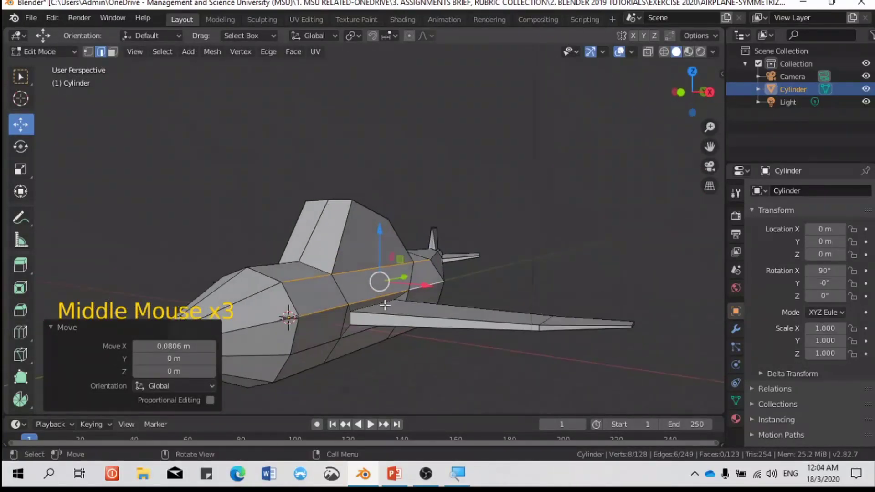
Select the edge loop at the root of the +X wing and move it 0.179 m outward along X
click(373, 305)
scroll(374, 304, up, 2)
middle_drag(381, 351, 377, 279)
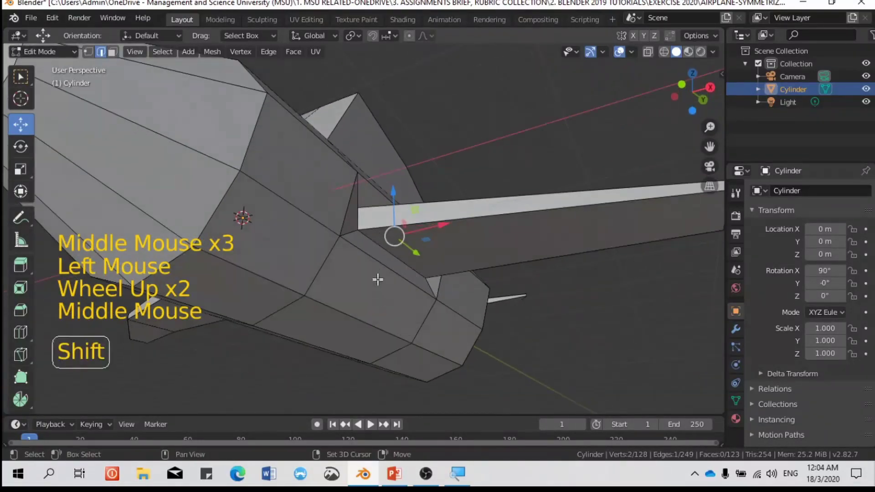
alt+shift+click(380, 249)
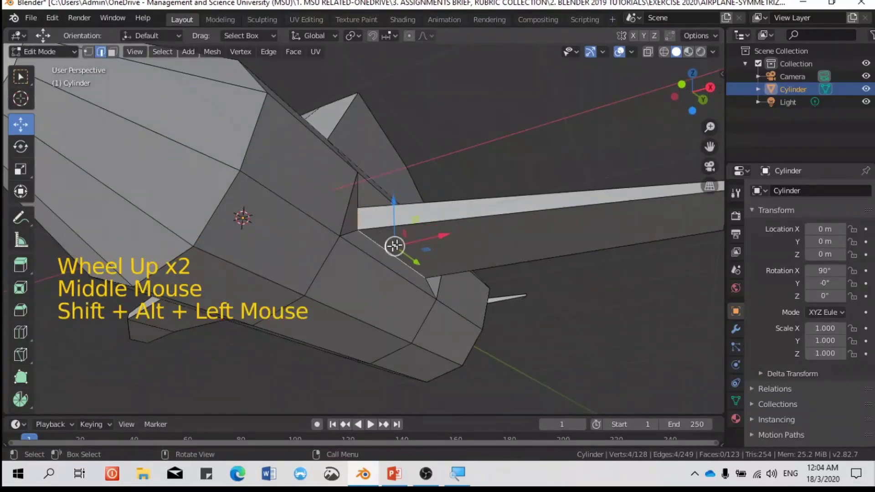
drag(431, 237, 447, 235)
middle_drag(447, 235, 434, 269)
scroll(434, 270, down, 7)
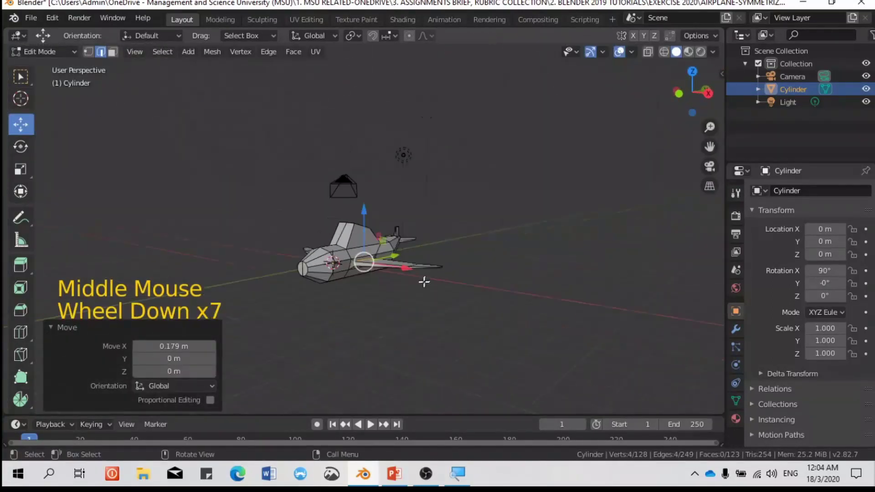
Select the whole airplane mesh and symmetrize it from +X to -X
scroll(420, 285, up, 4)
scroll(415, 300, up, 2)
scroll(413, 312, down, 3)
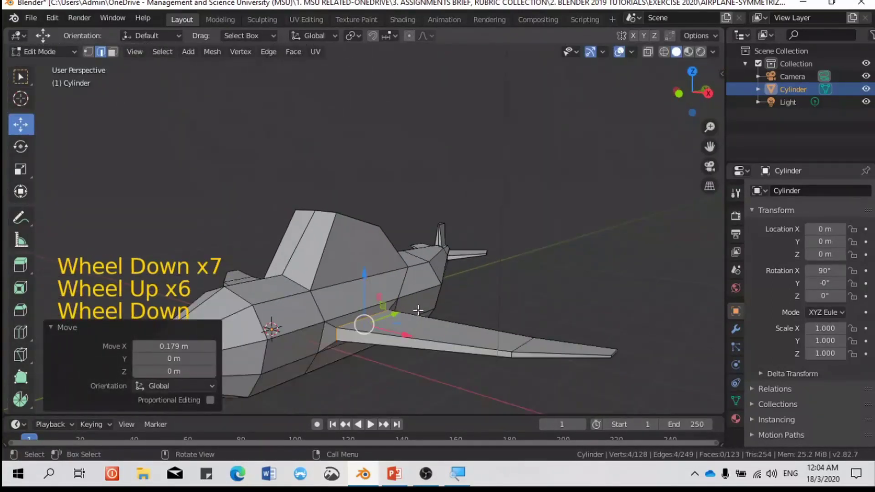
scroll(413, 313, up, 2)
scroll(413, 312, up, 2)
middle_drag(414, 313, 442, 319)
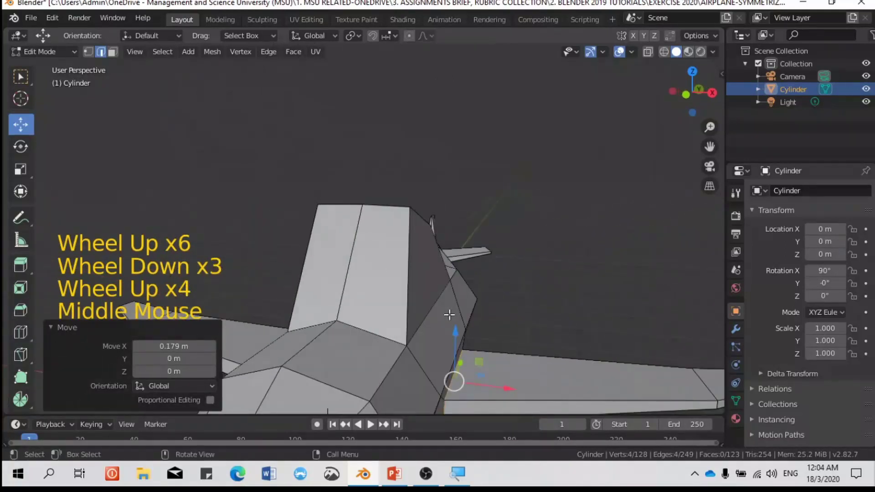
scroll(442, 319, down, 2)
key(a)
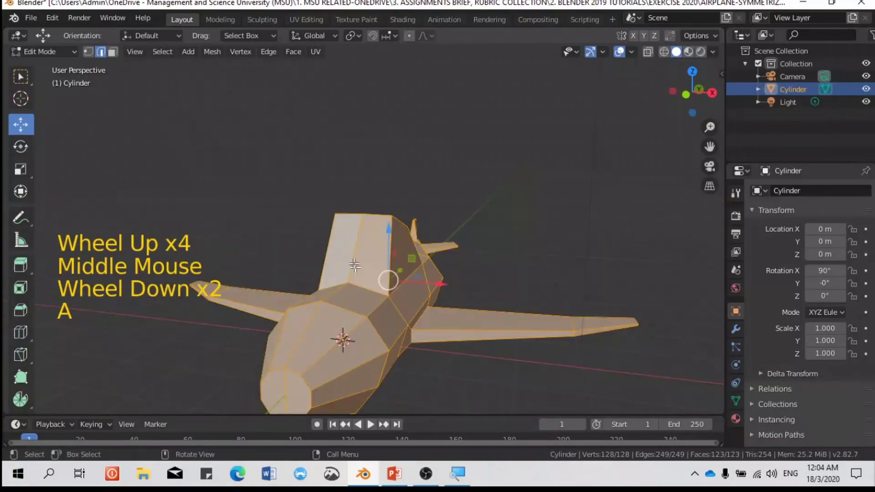
click(211, 51)
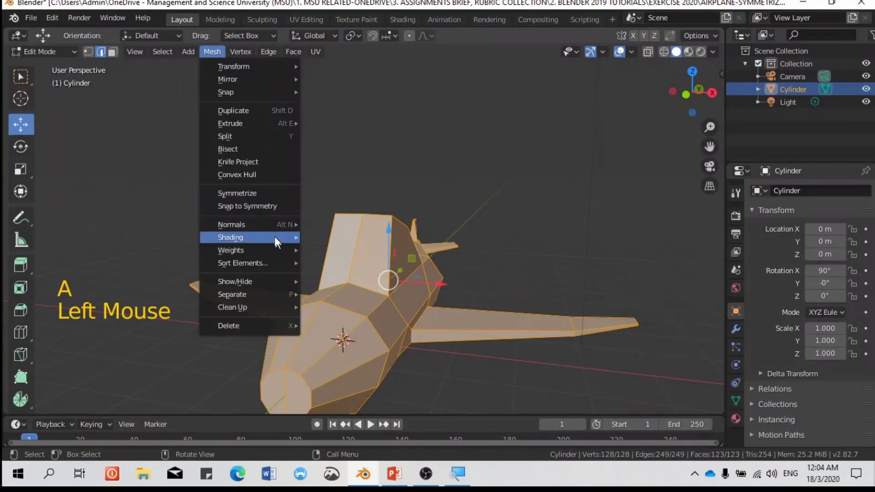
click(257, 196)
scroll(408, 309, down, 3)
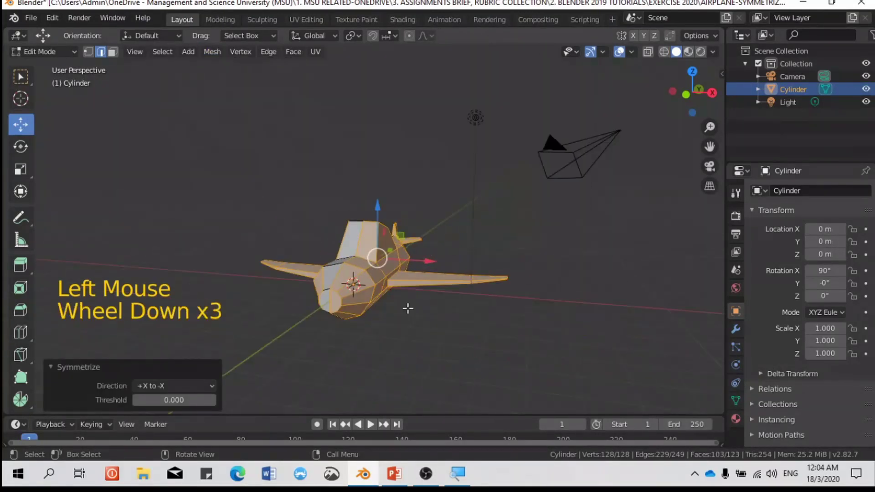
Deselect the mesh and select the two front windshield faces of the cockpit in face mode
key(alt+a)
scroll(408, 309, up, 2)
scroll(395, 317, up, 2)
middle_drag(395, 316, 340, 280)
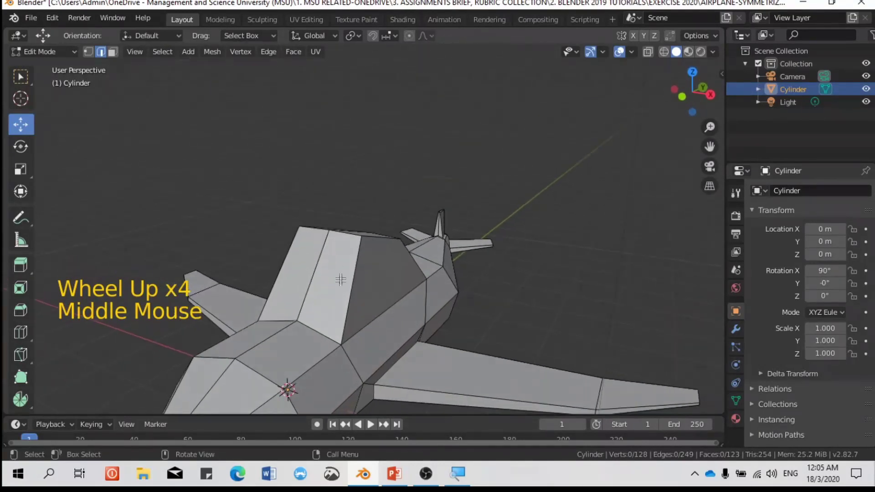
click(339, 269)
click(112, 51)
click(160, 77)
click(340, 294)
shift+click(287, 282)
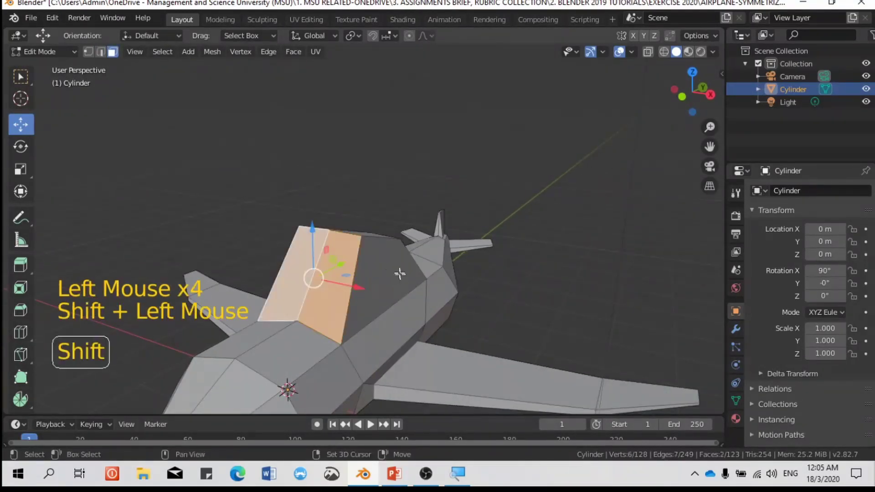
shift+click(392, 283)
middle_drag(391, 282, 448, 322)
shift+click(381, 283)
middle_drag(495, 370, 360, 326)
key(i)
right_click(454, 336)
click(322, 308)
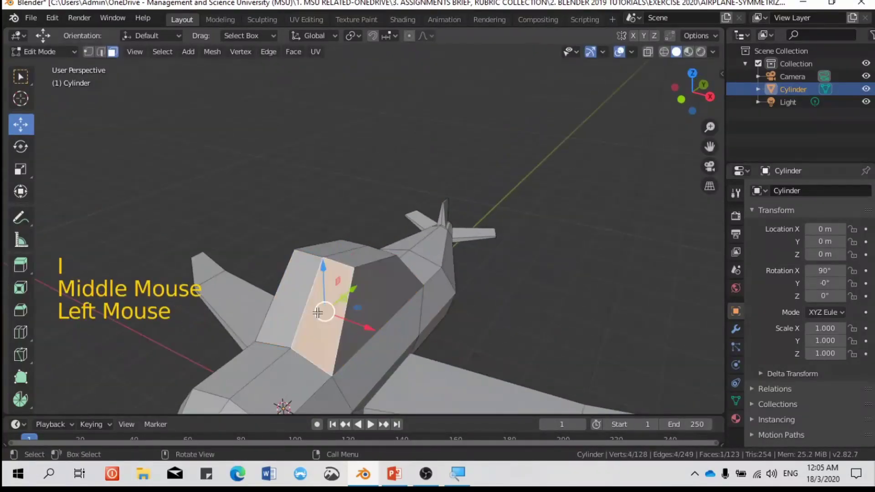
shift+click(346, 320)
key(i)
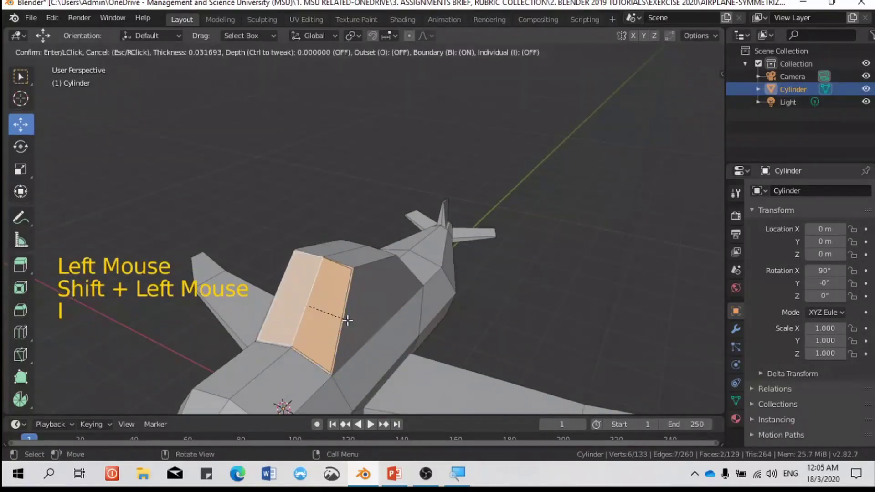
right_click(355, 319)
Select only the +X front windshield face and inset it by about 0.06 m
scroll(355, 319, up, 2)
click(348, 332)
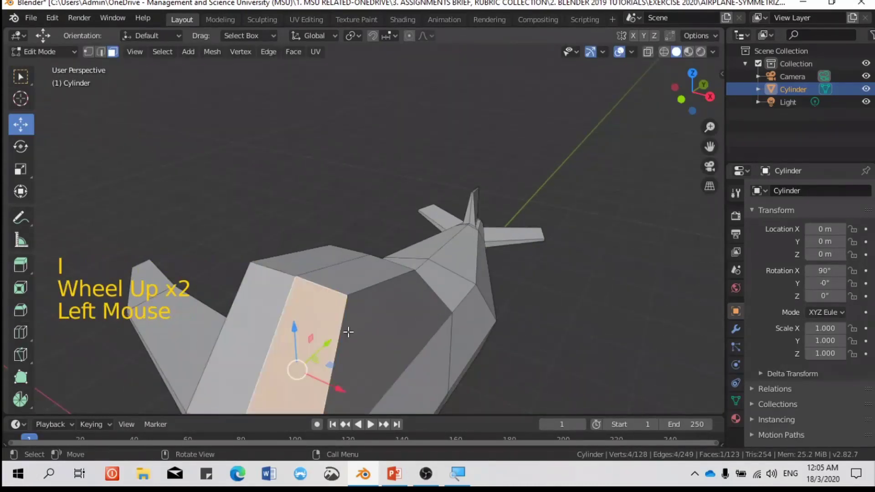
key(i)
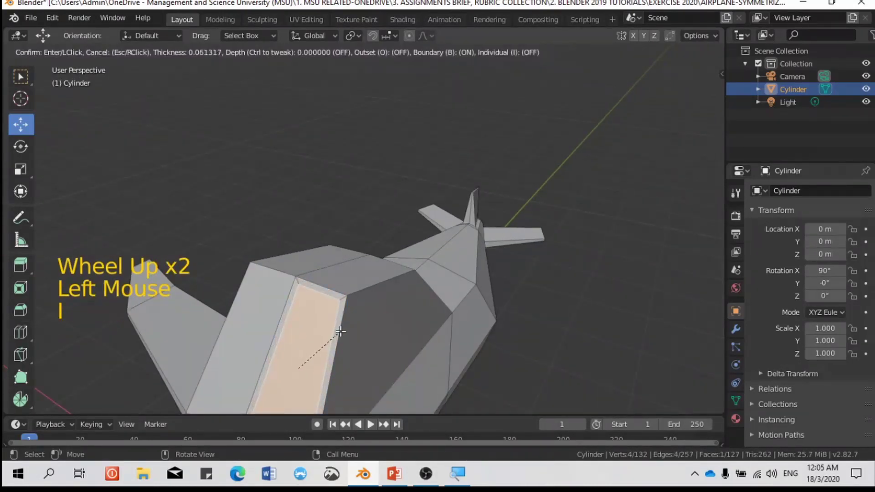
click(340, 331)
Try insetting the -X windshield face by about 0.05 m and the cockpit's +X side window face by about 0.03 m
click(254, 302)
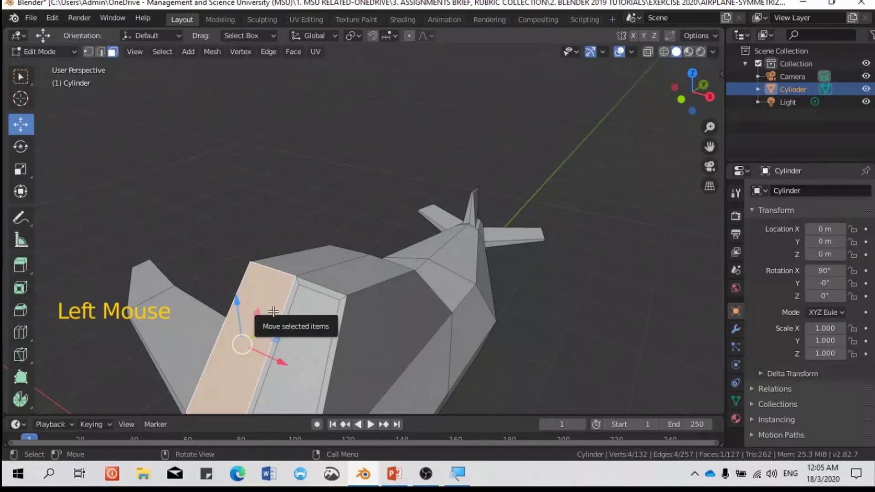
key(i)
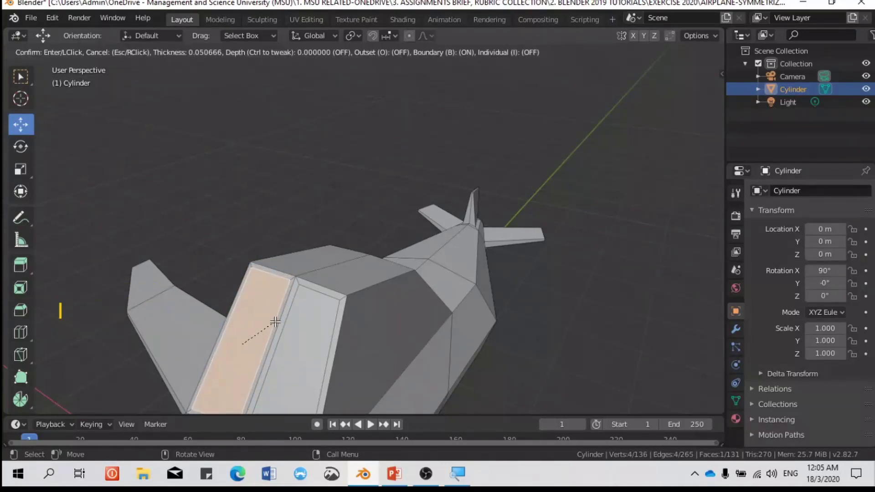
click(275, 321)
middle_drag(375, 339, 359, 319)
click(376, 325)
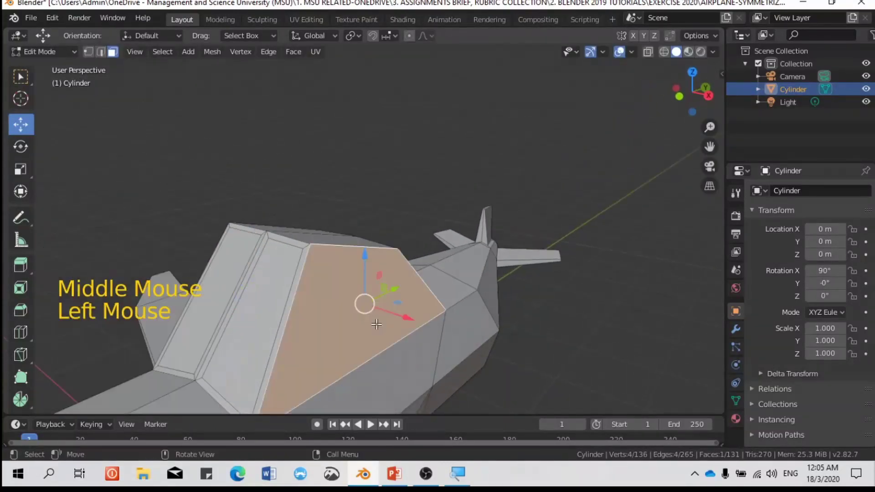
key(i)
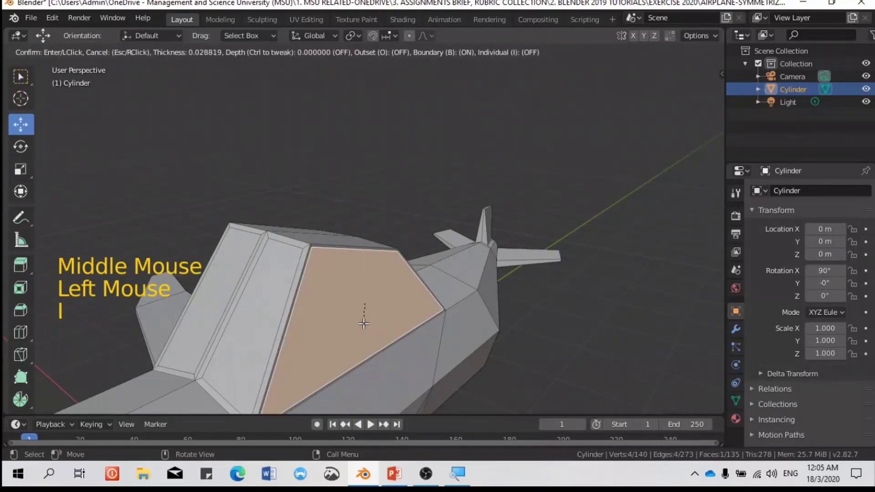
click(363, 320)
Undo the insets of the side window and the -X windshield face, keeping the +X windshield inset
middle_drag(363, 320, 470, 313)
scroll(470, 313, down, 3)
key(ctrl+z)
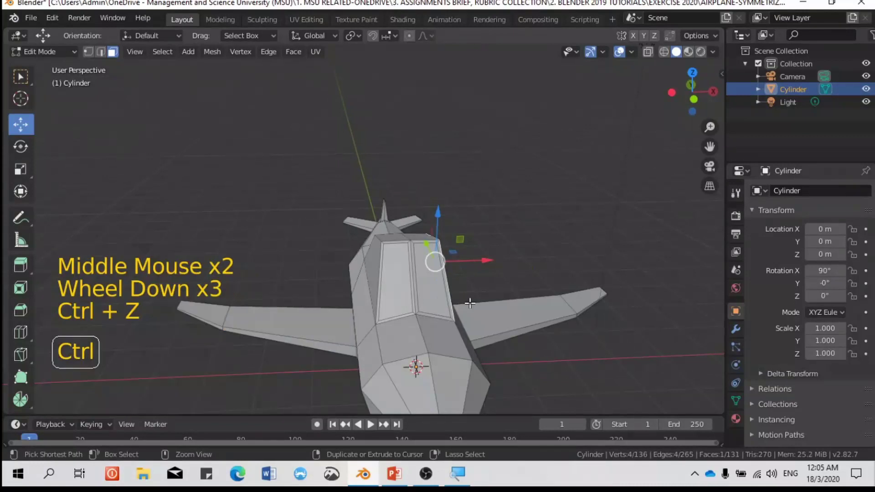
key(ctrl+z)
key(ctrl+z)
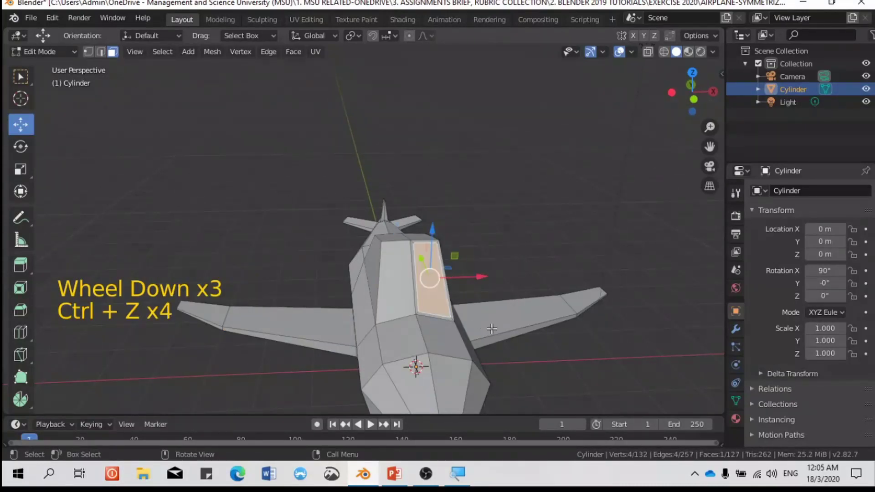
Select the cockpit's side window face on the +X side and inset it by 0.08167 m
middle_drag(470, 313, 396, 327)
scroll(396, 328, up, 1)
scroll(396, 327, up, 1)
click(367, 297)
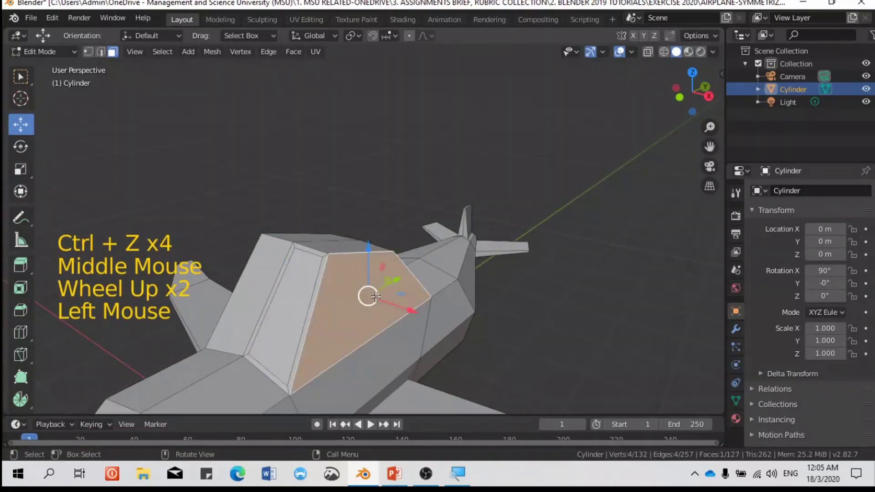
key(i)
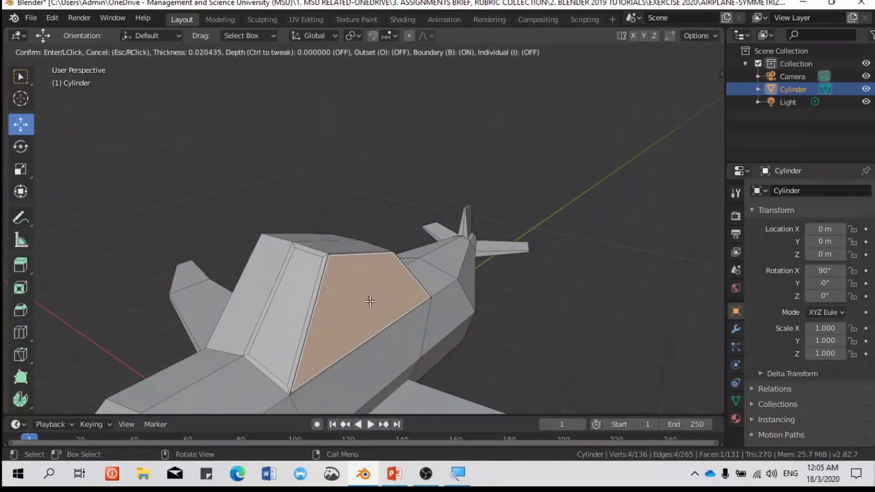
click(368, 295)
Extrude the inset side window face inward by about 0.06 m to recess the glass
middle_drag(368, 295, 388, 301)
key(e)
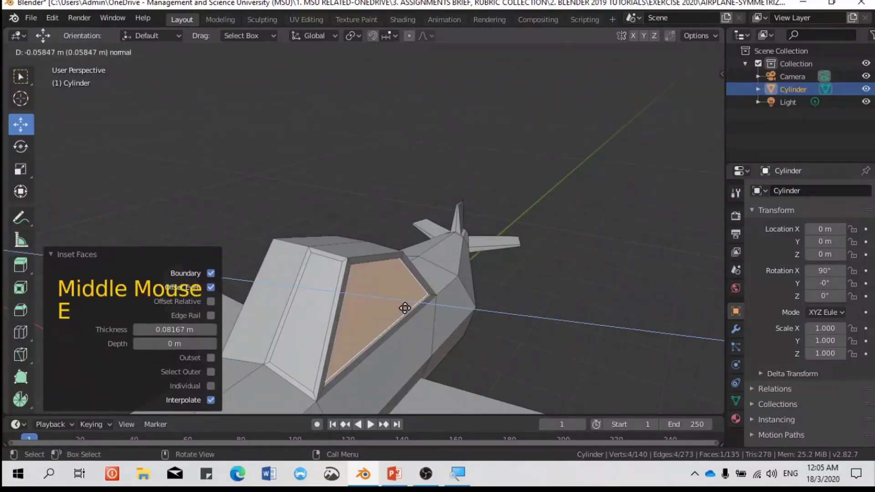
key(Escape)
Extrude the inner +X windshield face in place and move it 0.0475 m along Y to recess it
click(319, 289)
key(e)
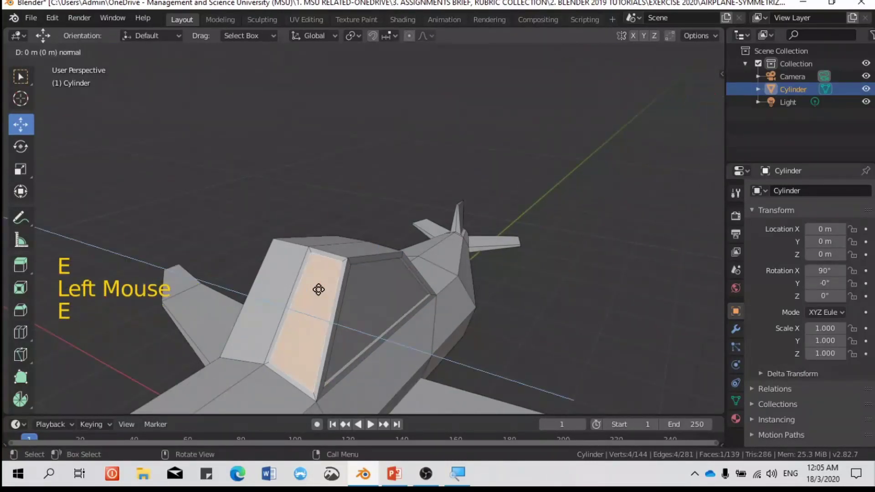
click(320, 288)
drag(348, 301, 345, 298)
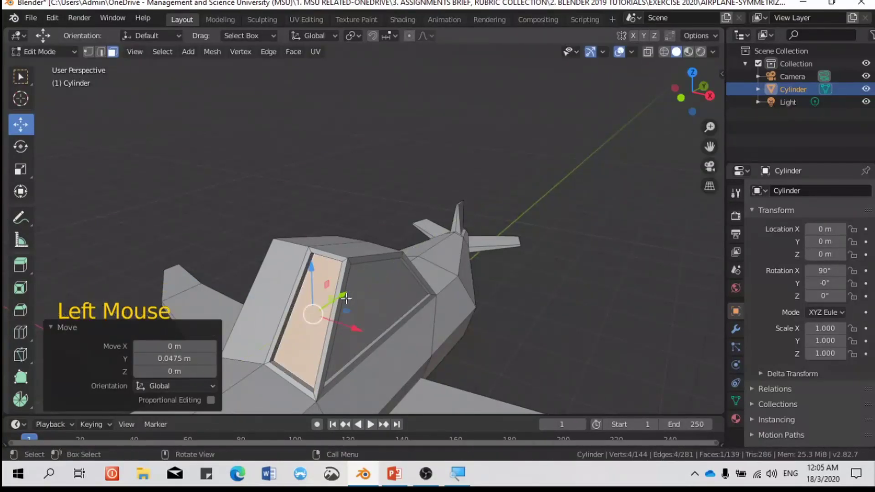
Select the whole airplane mesh, symmetrize it from the +X side to the -X side and clear the selection
scroll(367, 313, down, 7)
middle_drag(367, 312, 428, 312)
scroll(346, 319, up, 6)
scroll(338, 321, down, 1)
scroll(337, 321, down, 2)
key(a)
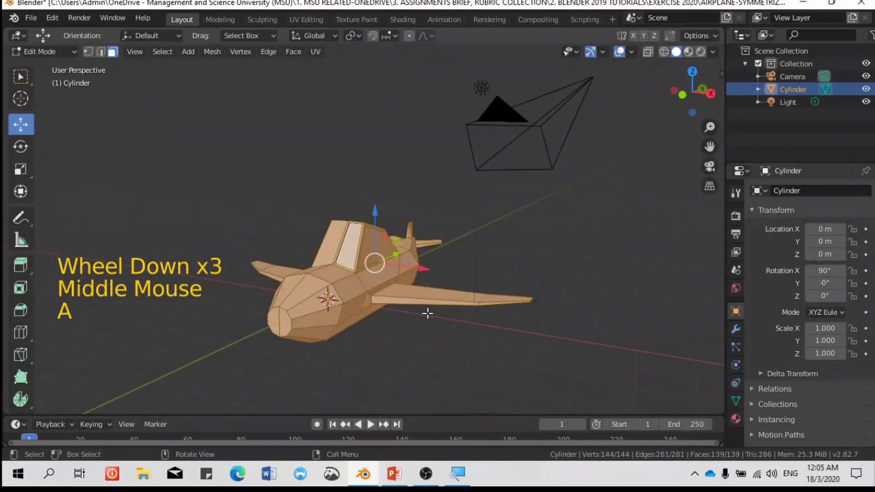
click(214, 53)
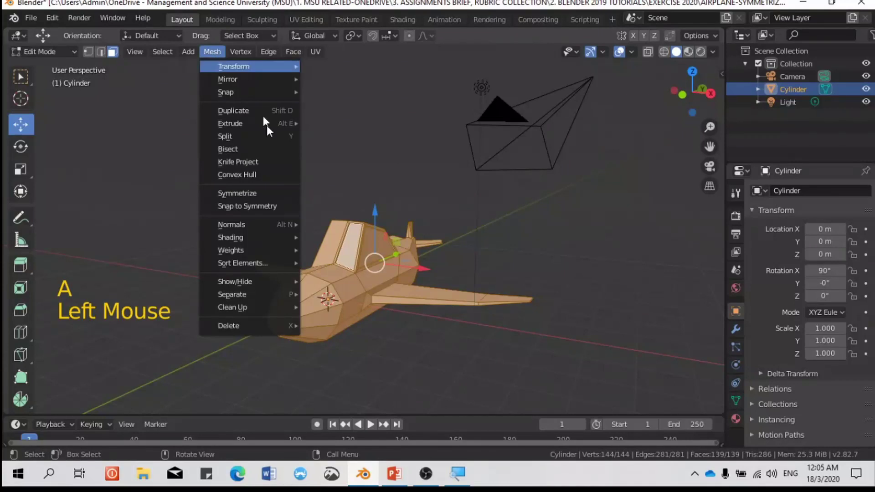
click(266, 193)
scroll(351, 300, up, 2)
middle_drag(336, 314, 372, 313)
key(alt+a)
key(alt+a)
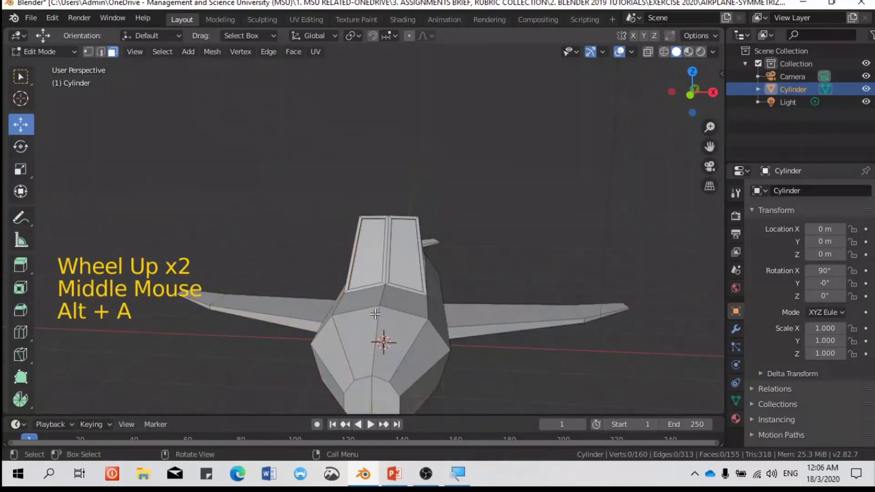
Select the whole mesh and merge its vertices by distance at 0.0001 m
right_click(385, 315)
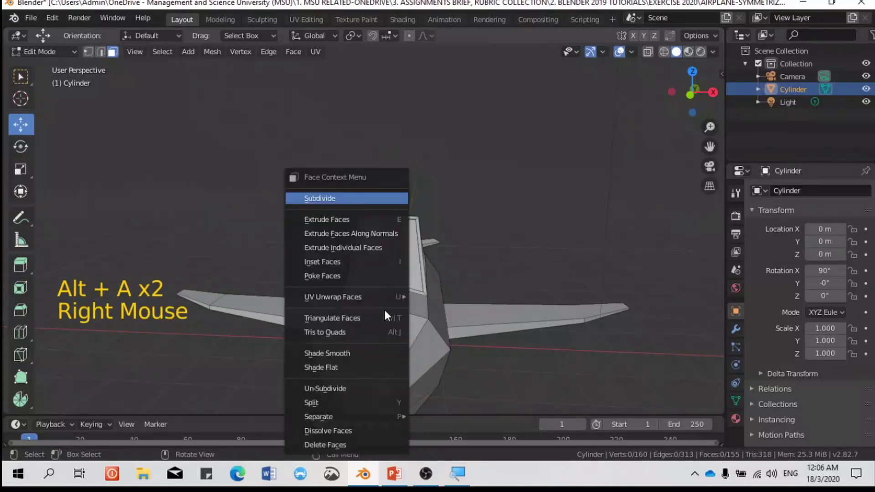
click(482, 318)
key(a)
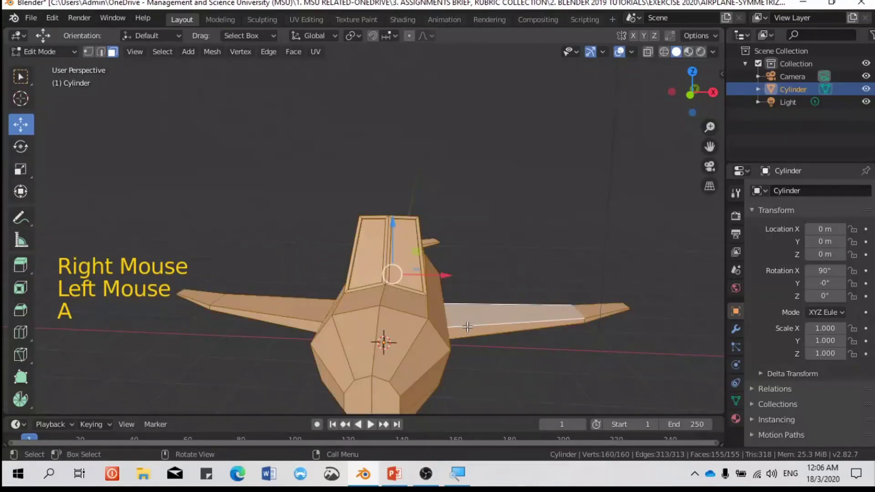
click(163, 51)
mouse_move(190, 52)
mouse_move(221, 51)
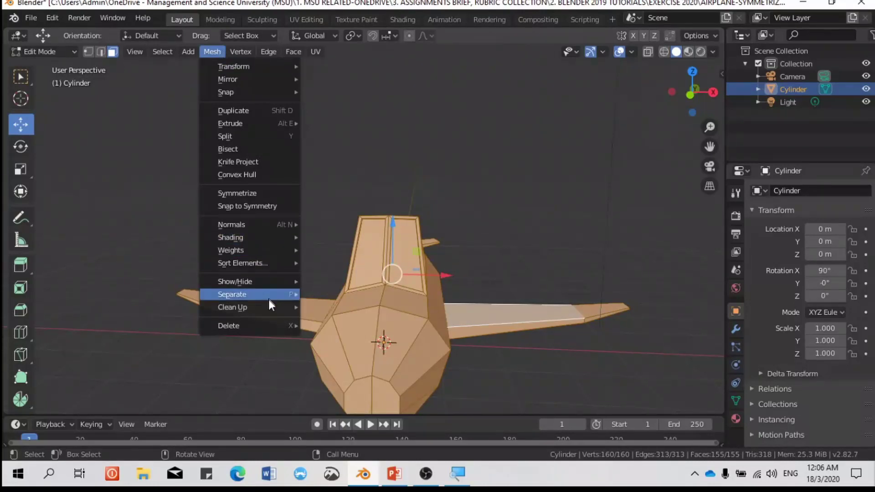
mouse_move(271, 307)
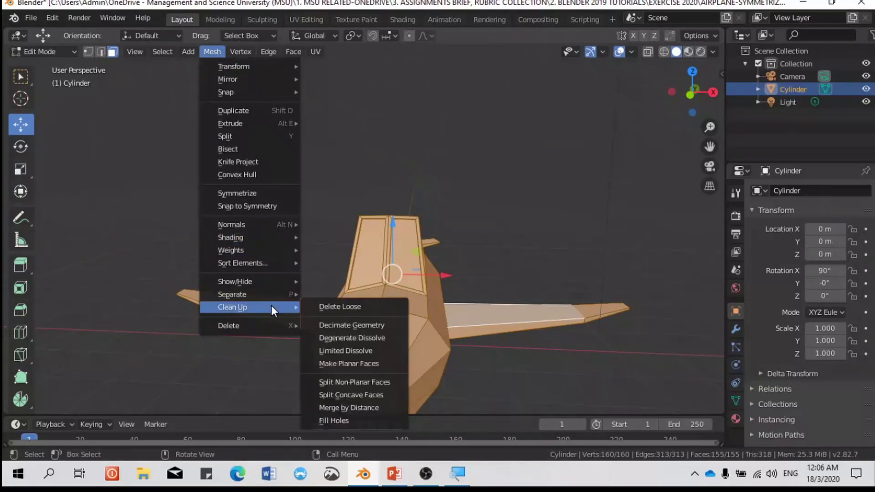
click(371, 408)
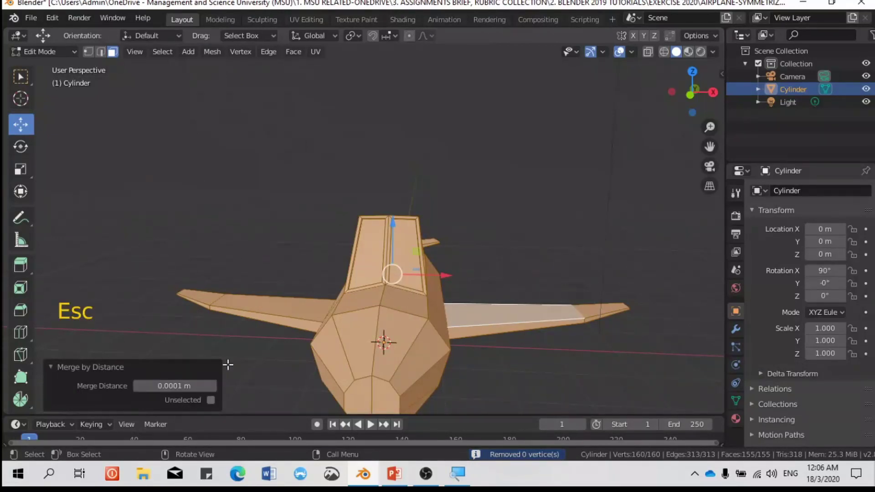
click(56, 365)
Switch to the PowerPoint slide to examine the reference airplane image, and return to Blender
scroll(306, 345, down, 2)
middle_drag(306, 346, 330, 321)
key(alt+Tab)
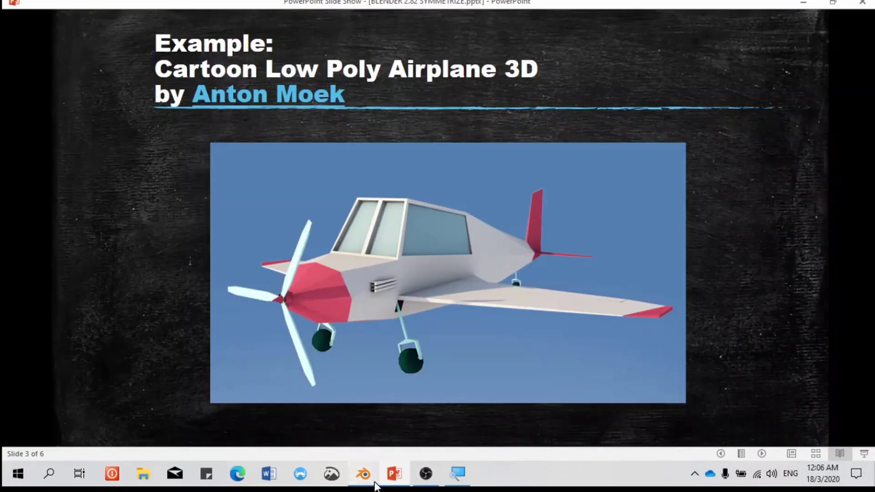
click(376, 486)
scroll(356, 371, up, 3)
scroll(335, 366, down, 2)
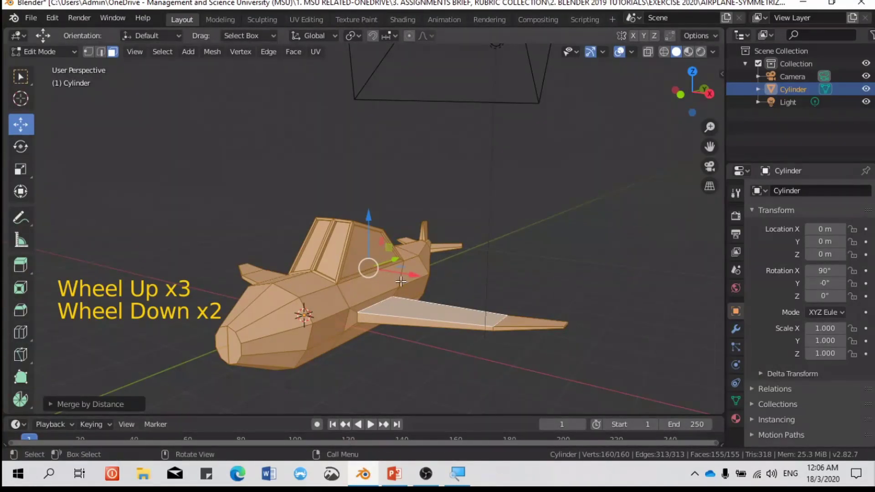
Clear the selection, select the two front cap faces of the nose and raise them along Z
key(alt+a)
middle_drag(387, 306, 346, 321)
click(238, 332)
shift+click(238, 336)
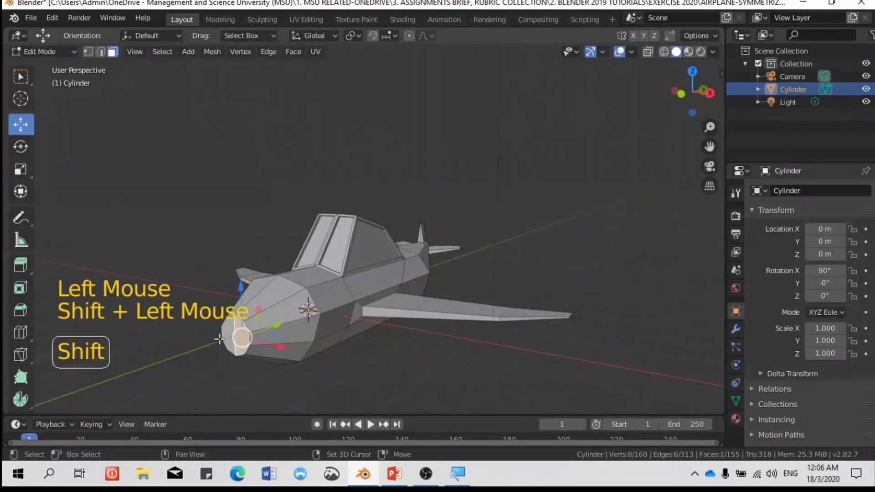
shift+click(239, 298)
drag(239, 298, 237, 274)
Push the nose cap faces back along Y to shorten the nose, and fine-tune their height along Z
middle_drag(236, 274, 159, 262)
mouse_move(160, 260)
mouse_down()
mouse_move(156, 229)
mouse_move(166, 270)
mouse_move(168, 258)
mouse_up()
drag(211, 301, 255, 298)
middle_drag(256, 298, 397, 279)
scroll(385, 327, up, 3)
scroll(416, 339, up, 1)
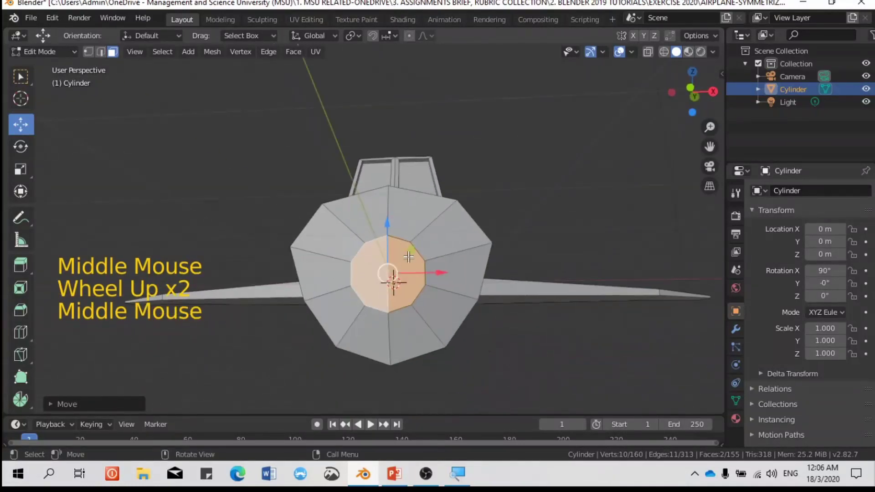
drag(393, 230, 387, 218)
Try extruding the nose cap faces forward and tapering the tip with a scale of about 0.52
middle_drag(387, 217, 416, 323)
scroll(338, 305, down, 2)
scroll(368, 331, up, 2)
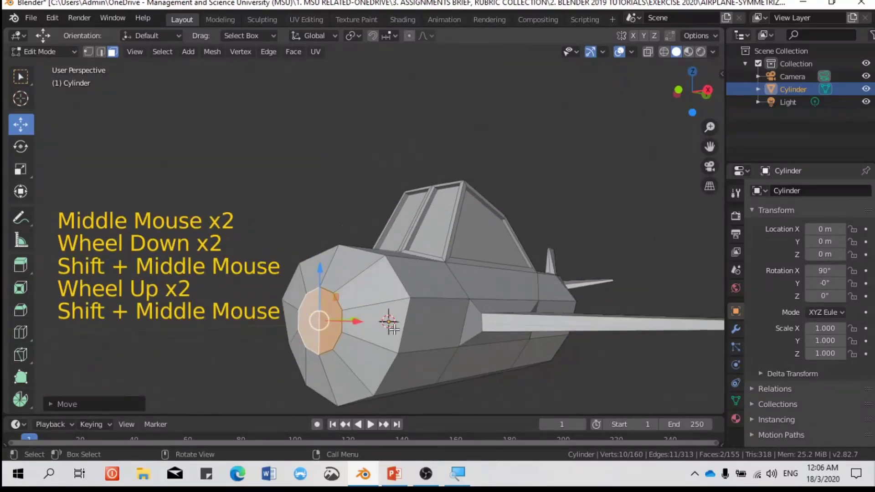
key(e)
click(354, 335)
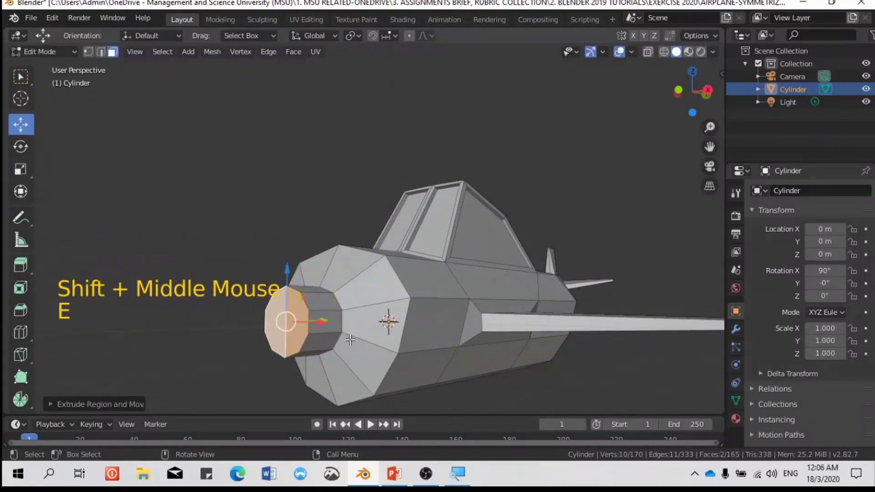
key(s)
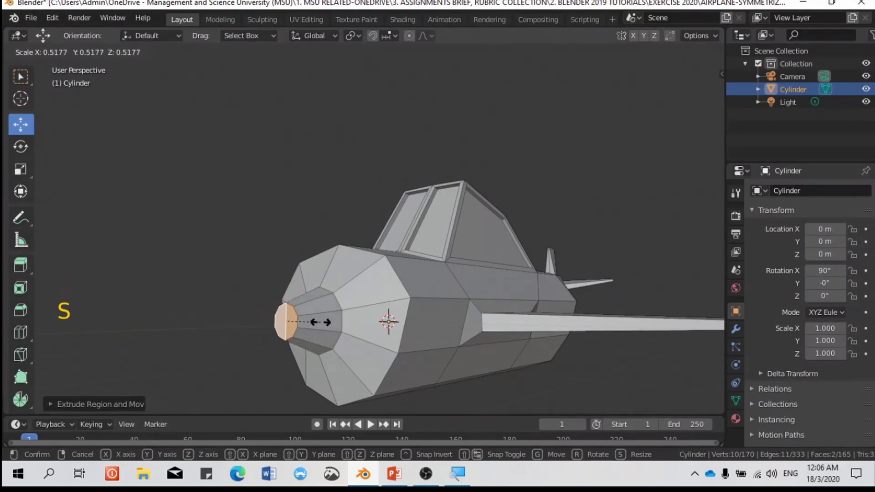
click(316, 322)
drag(321, 321, 348, 321)
Undo the nose tip's move, scale and extrusion, along with the last height adjustment of the nose cap
scroll(348, 321, down, 3)
mouse_move(397, 327)
middle_down()
mouse_move(470, 341)
mouse_move(338, 335)
mouse_move(408, 338)
middle_up()
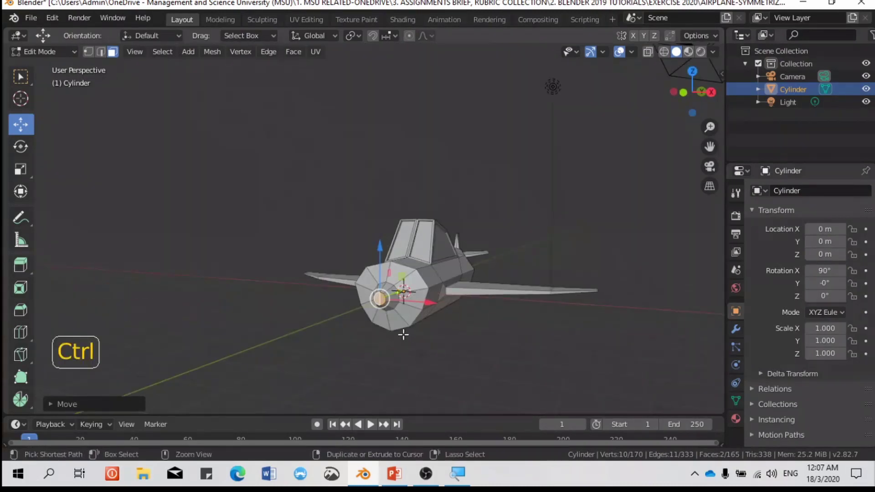
key(ctrl+z)
key(ctrl+z)
key(ctrl+z)
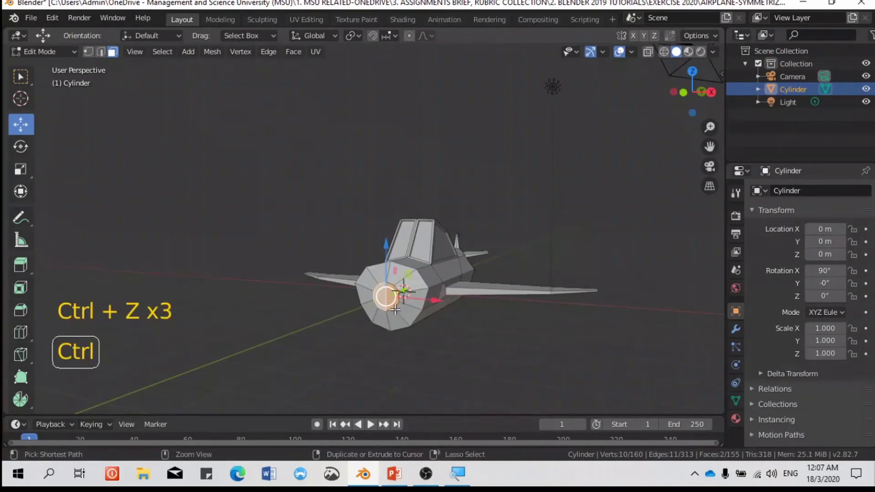
key(ctrl+z)
Raise the nose cap faces slightly along Z, extrude them forward and scale the tip to about 0.57
drag(388, 249, 387, 246)
middle_drag(387, 246, 327, 302)
key(e)
click(298, 300)
key(s)
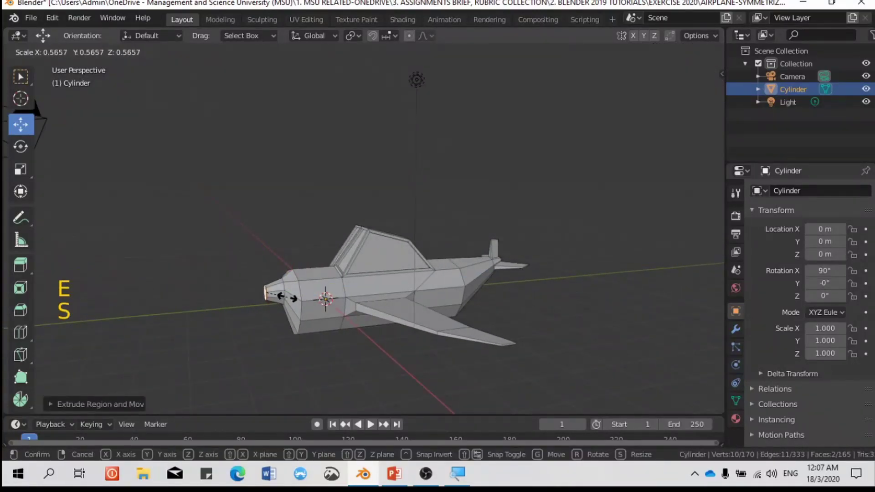
click(255, 264)
Raise the extruded nose tip along Z and clear the selection
drag(261, 262, 265, 249)
scroll(370, 308, down, 2)
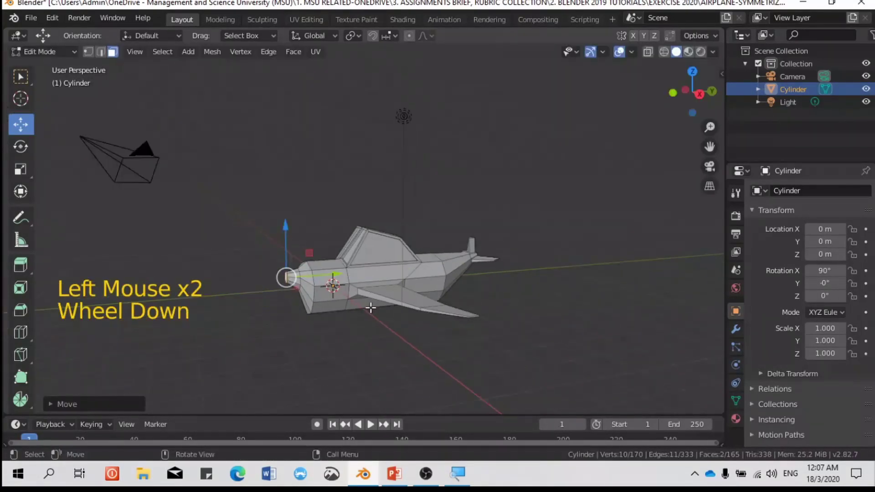
key(alt+a)
scroll(381, 312, up, 3)
middle_drag(406, 315, 410, 317)
scroll(410, 318, down, 1)
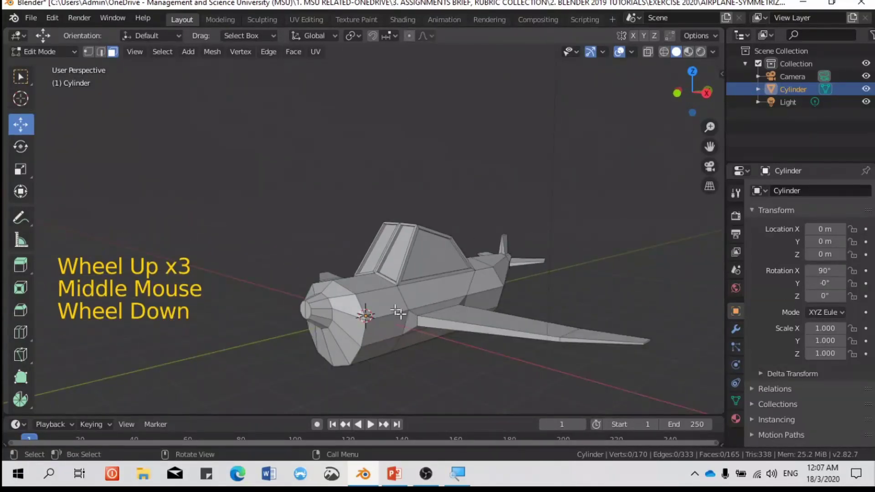
Examine the airplane mesh up close and from a distance, checking the nose hub, cockpit windows, wings and tail
scroll(347, 316, down, 2)
scroll(357, 321, up, 4)
mouse_move(402, 333)
middle_down()
mouse_move(457, 341)
mouse_move(396, 318)
mouse_move(383, 297)
mouse_move(415, 292)
mouse_move(383, 317)
mouse_move(455, 342)
mouse_move(556, 322)
mouse_move(438, 338)
mouse_move(405, 283)
mouse_move(451, 261)
mouse_move(588, 291)
mouse_move(552, 322)
mouse_move(459, 361)
mouse_move(396, 336)
middle_up()
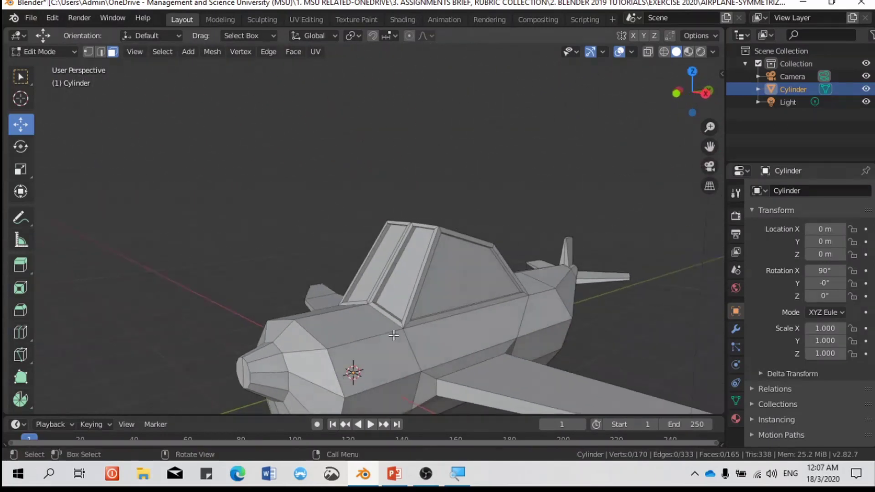
scroll(393, 335, down, 2)
scroll(393, 335, down, 1)
scroll(444, 337, up, 4)
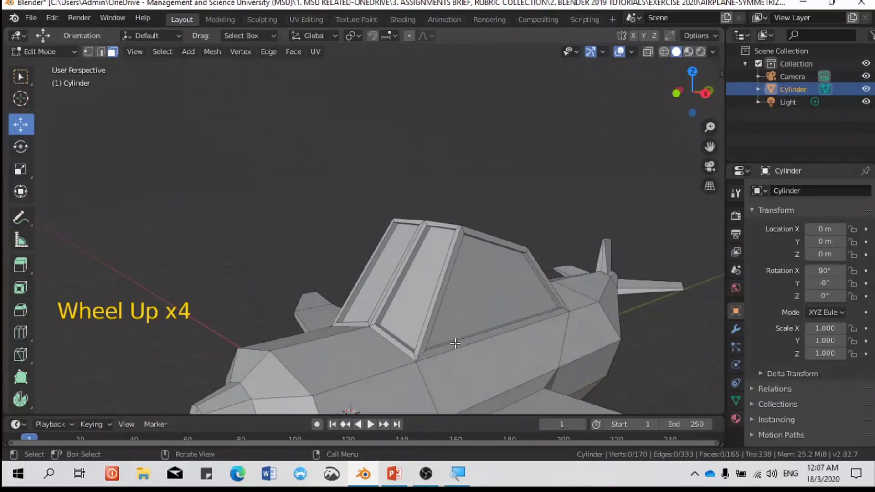
shift+scroll(455, 344, up, 2)
shift+middle_drag(455, 341, 417, 300)
scroll(474, 273, down, 1)
scroll(474, 273, down, 3)
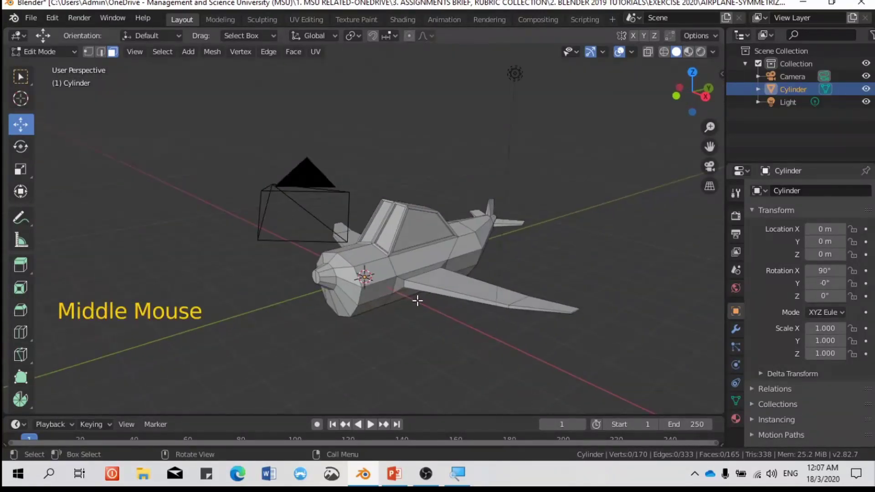
Switch to Object Mode and hide both the camera and the light so only the airplane is shown
key(Tab)
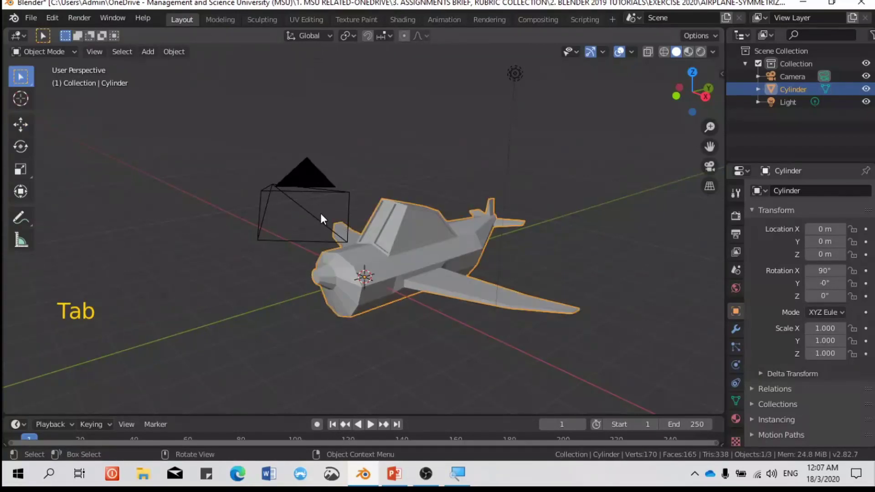
click(321, 215)
shift+click(523, 69)
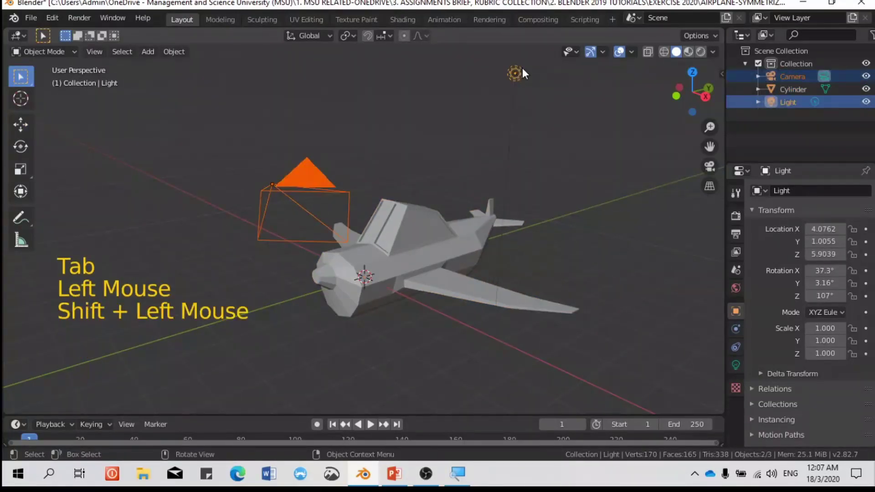
key(h)
Enable the Wireframe viewport overlay on the airplane and compare the view with all overlays toggled off and on
scroll(513, 237, up, 2)
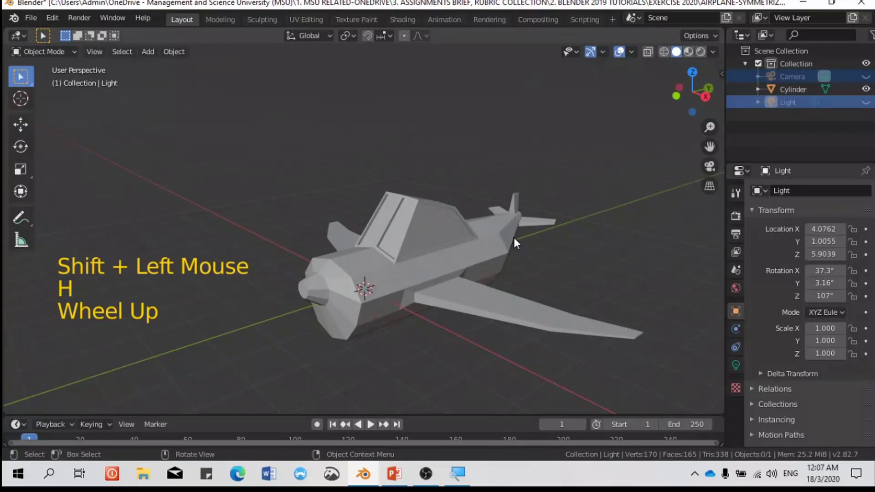
shift+scroll(516, 242, up, 1)
shift+middle_drag(516, 242, 499, 188)
click(632, 52)
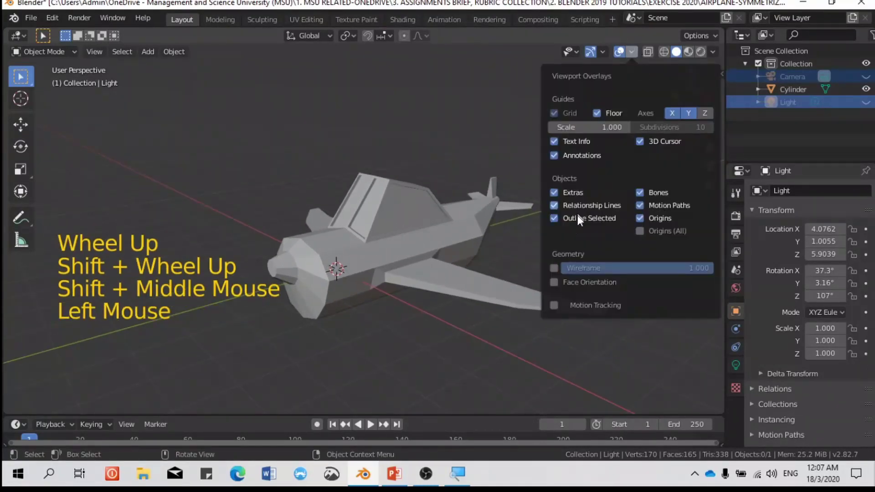
click(554, 269)
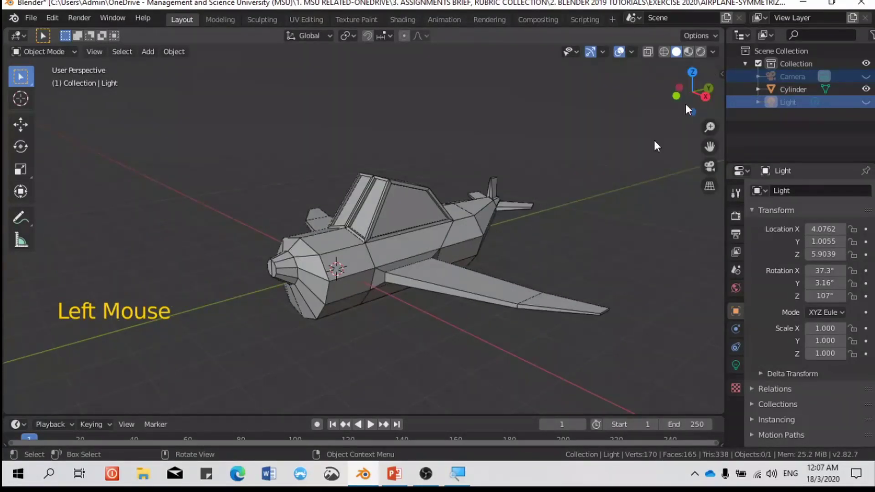
click(620, 54)
click(619, 54)
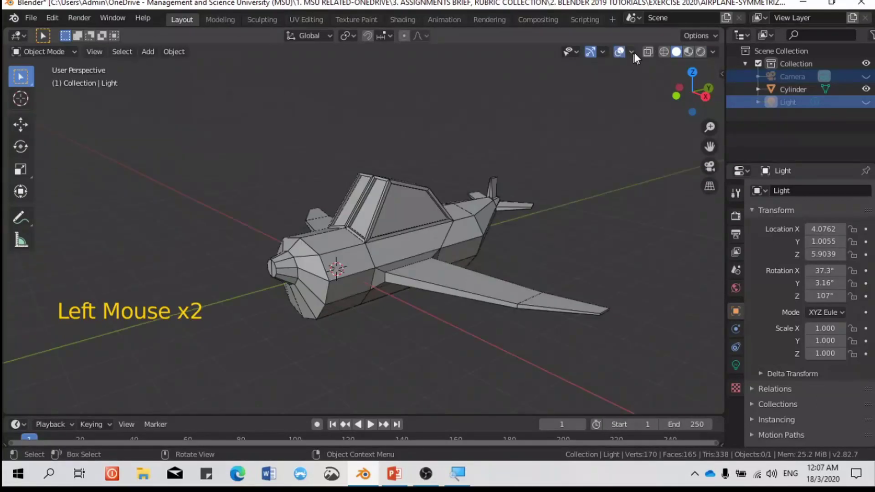
Disable the Wireframe overlay and inspect the airplane in plain solid shading
click(632, 52)
drag(562, 266, 535, 266)
scroll(472, 267, up, 2)
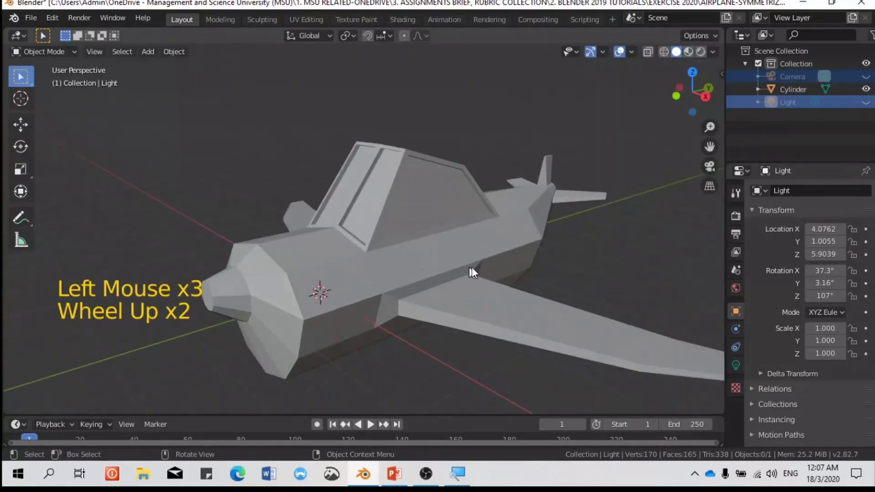
scroll(518, 250, down, 2)
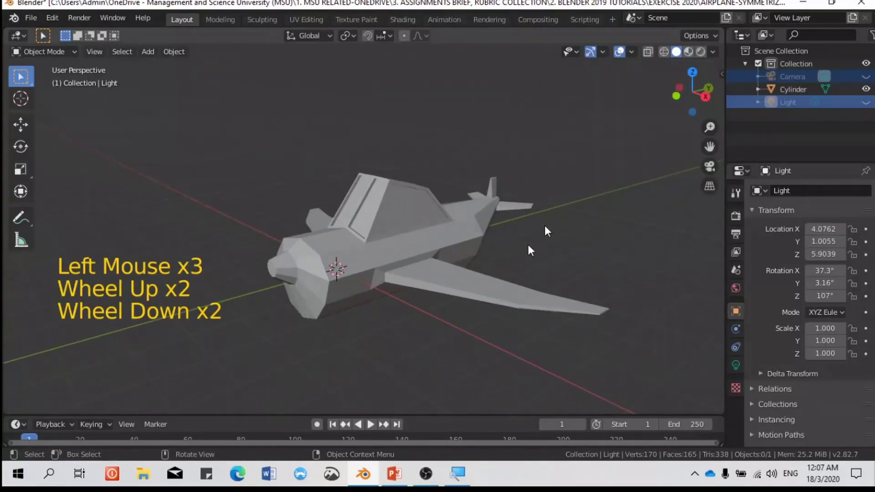
Turn the Wireframe overlay back on to display the airplane's edges in Object Mode and view the model from the side
click(619, 52)
click(620, 51)
click(631, 51)
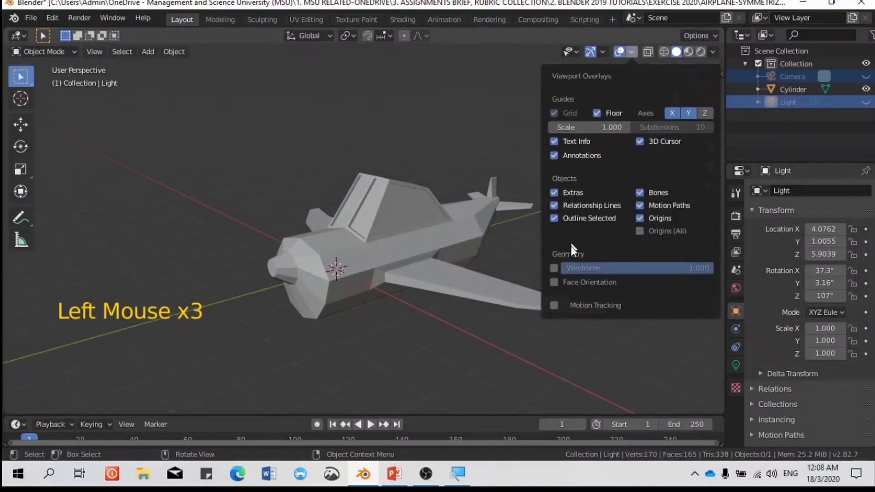
click(553, 269)
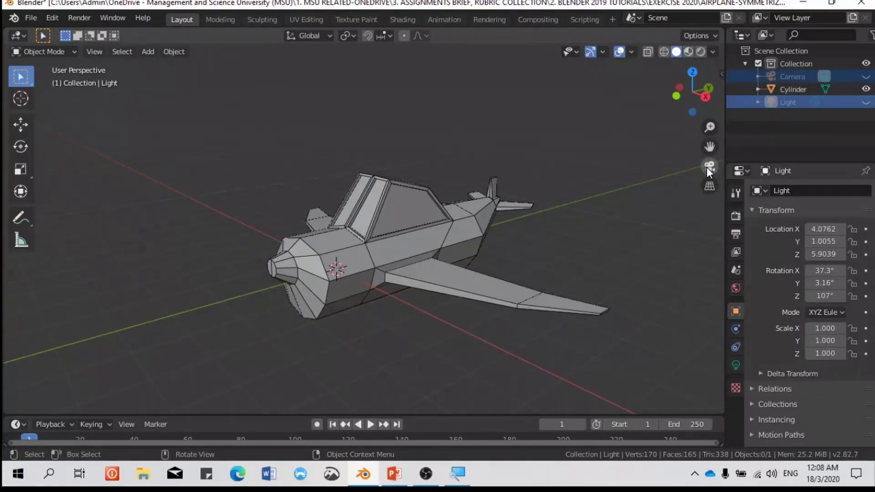
mouse_move(464, 259)
middle_down()
mouse_move(532, 263)
mouse_move(359, 253)
mouse_move(406, 263)
mouse_move(572, 246)
mouse_move(434, 256)
mouse_move(264, 242)
mouse_move(198, 249)
mouse_move(471, 247)
middle_up()
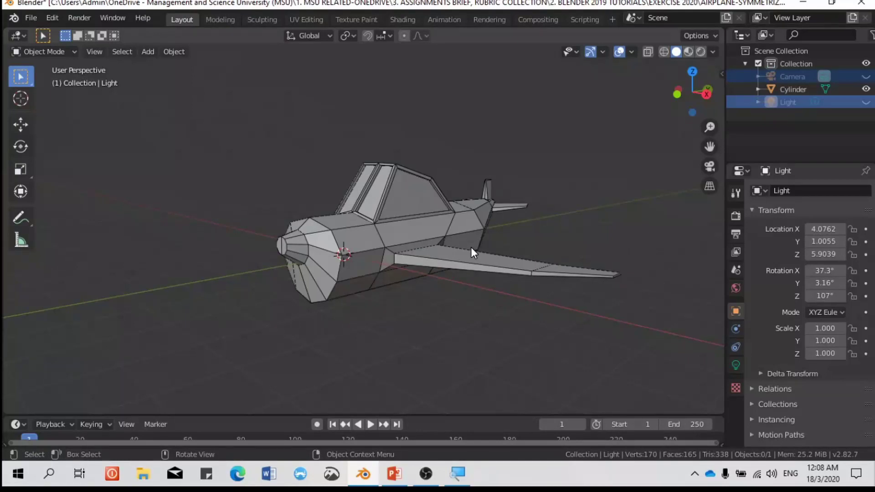
middle_drag(471, 247, 362, 232)
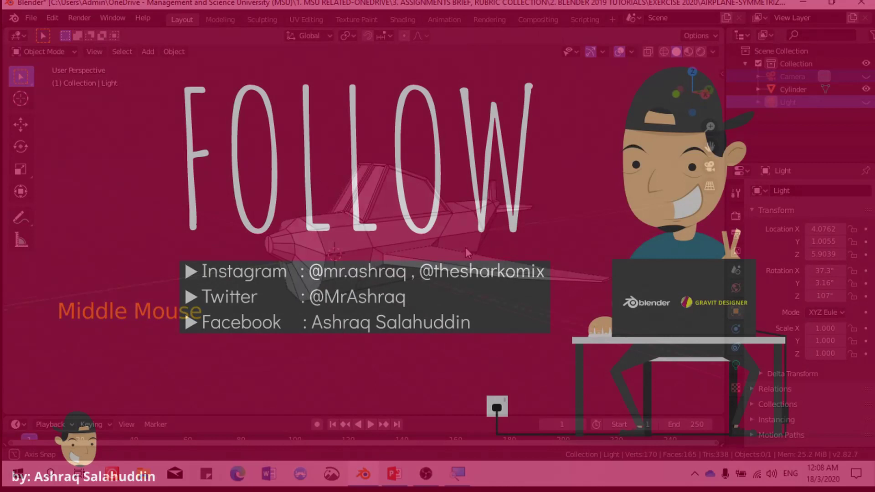